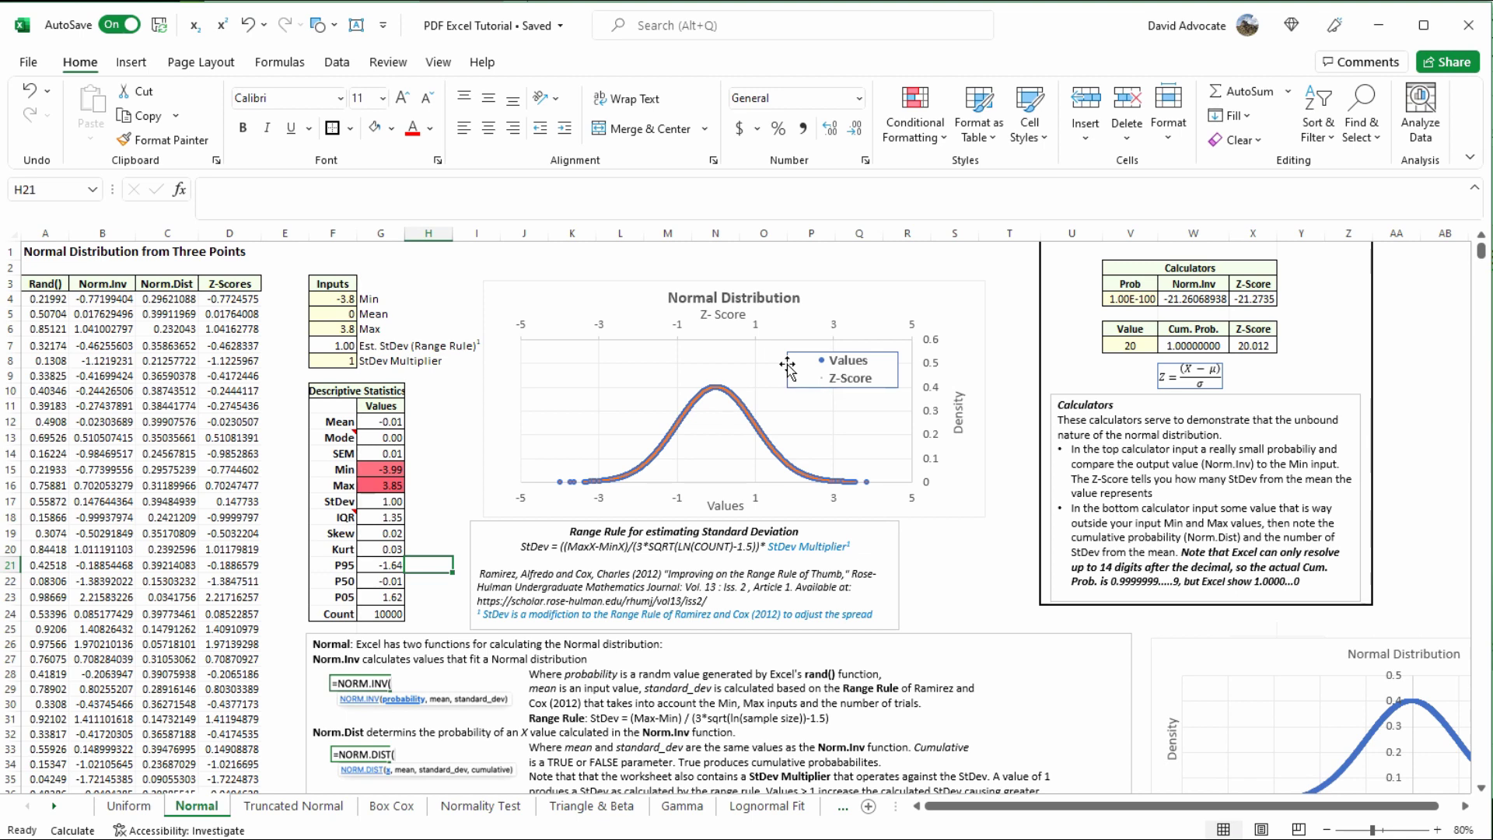
Set the Prob input in the top calculator to 0.997 and recalculate the sheet.
key("F10")
key("F10")
left_click(1137, 301)
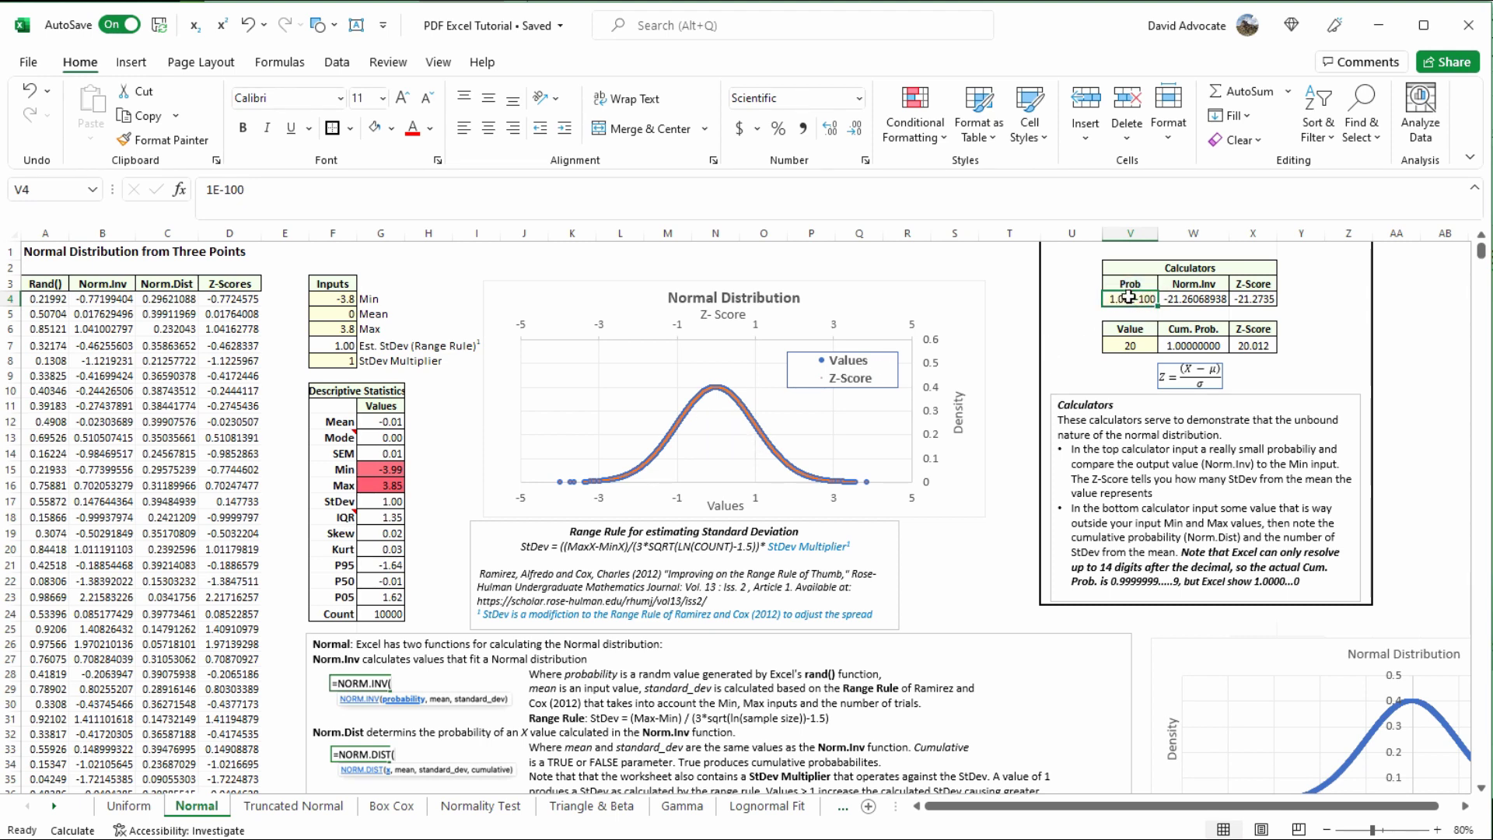
type(".")
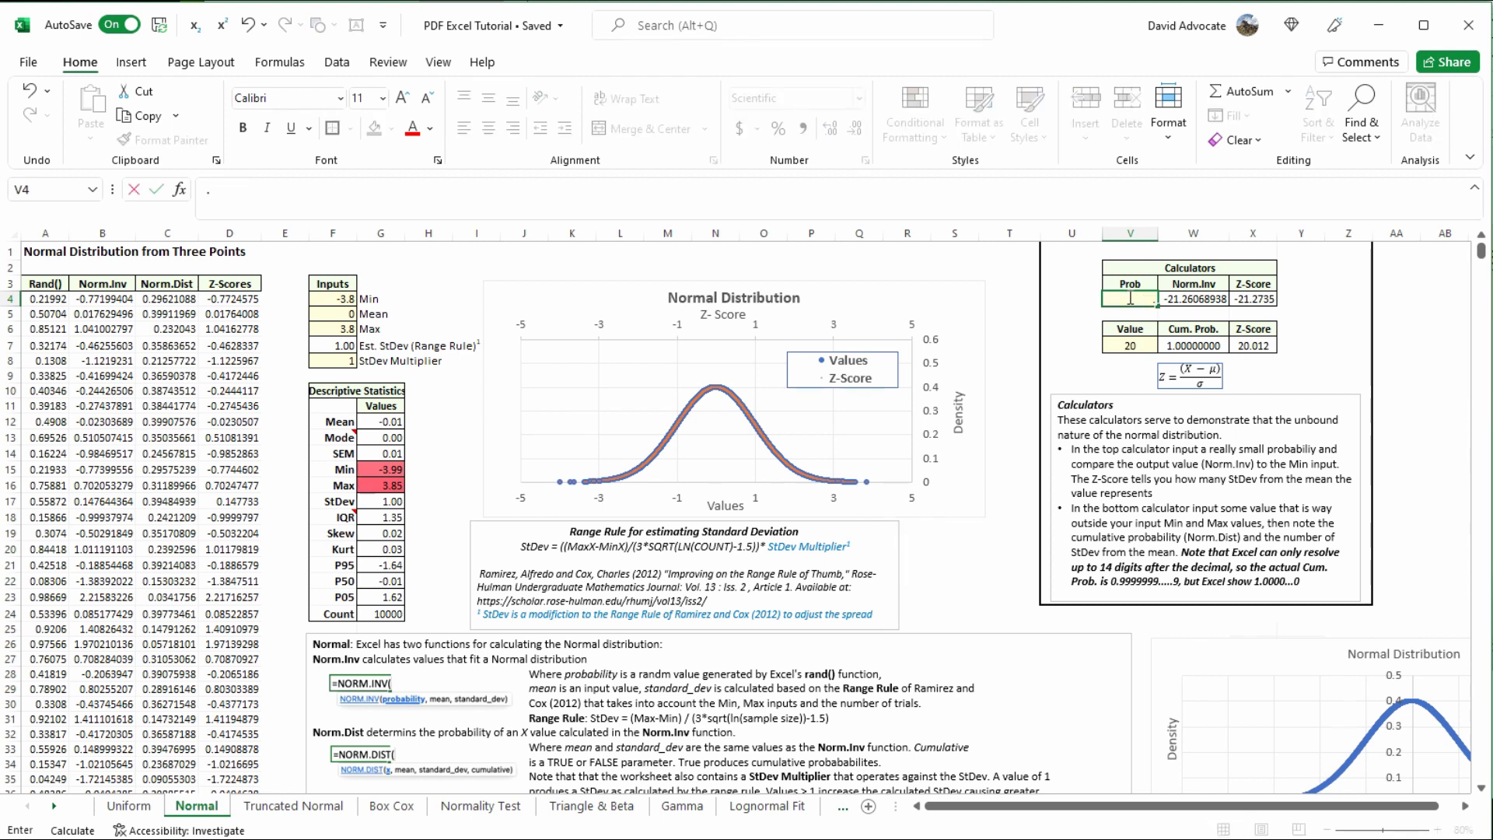
type("997")
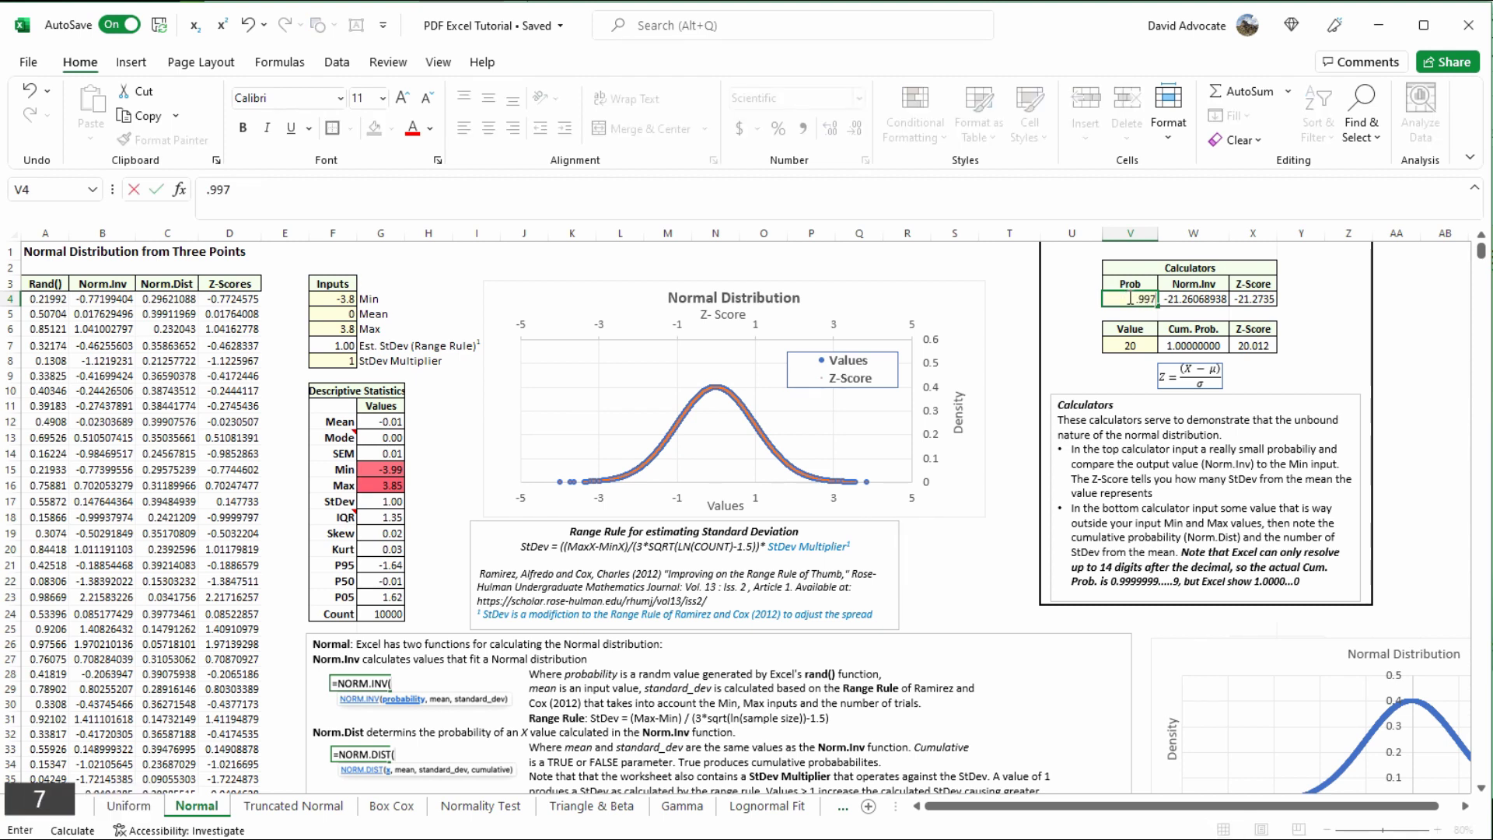
key("Return")
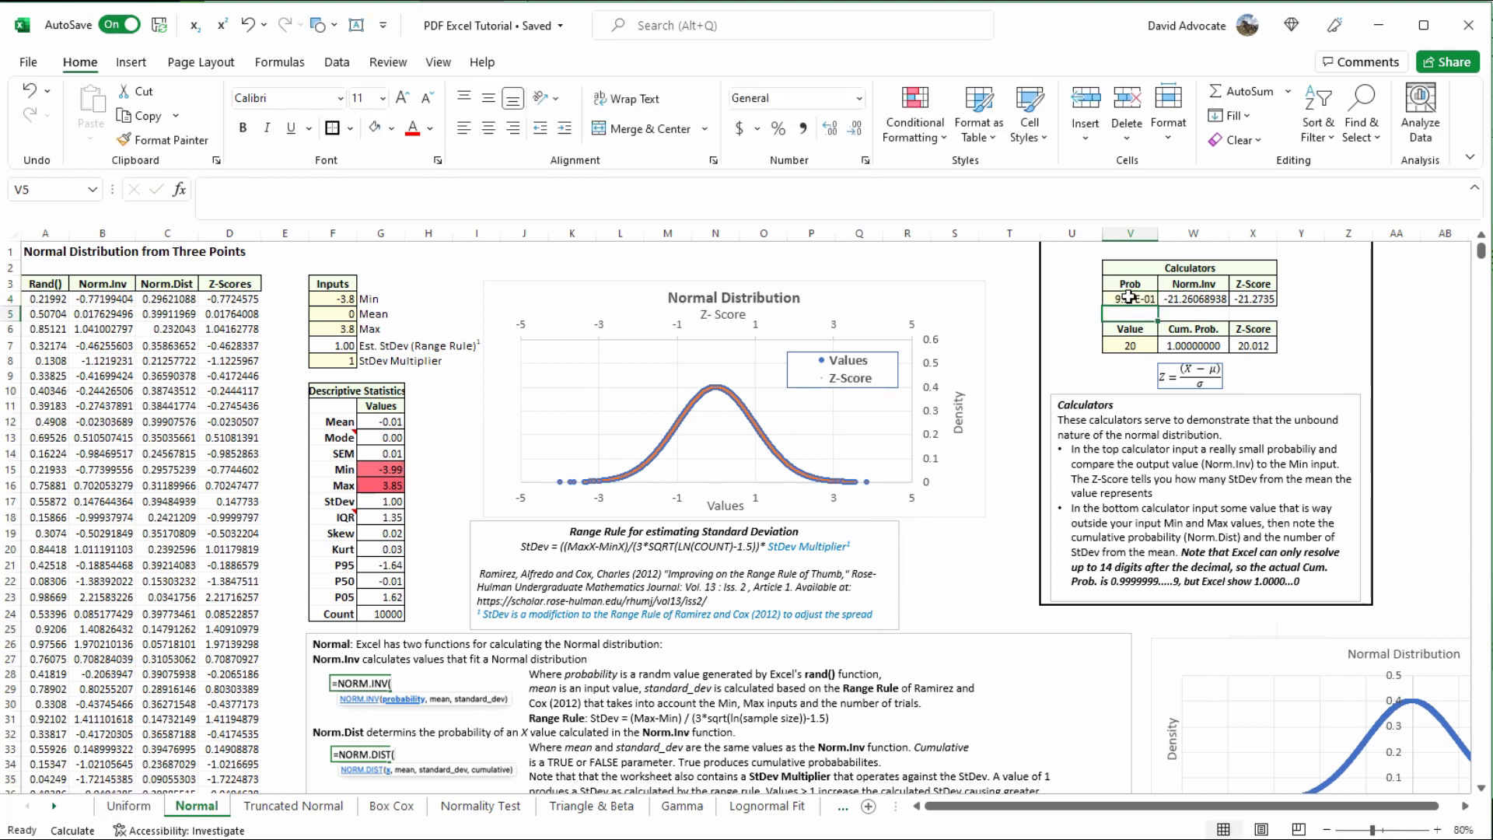
key("shift+F9")
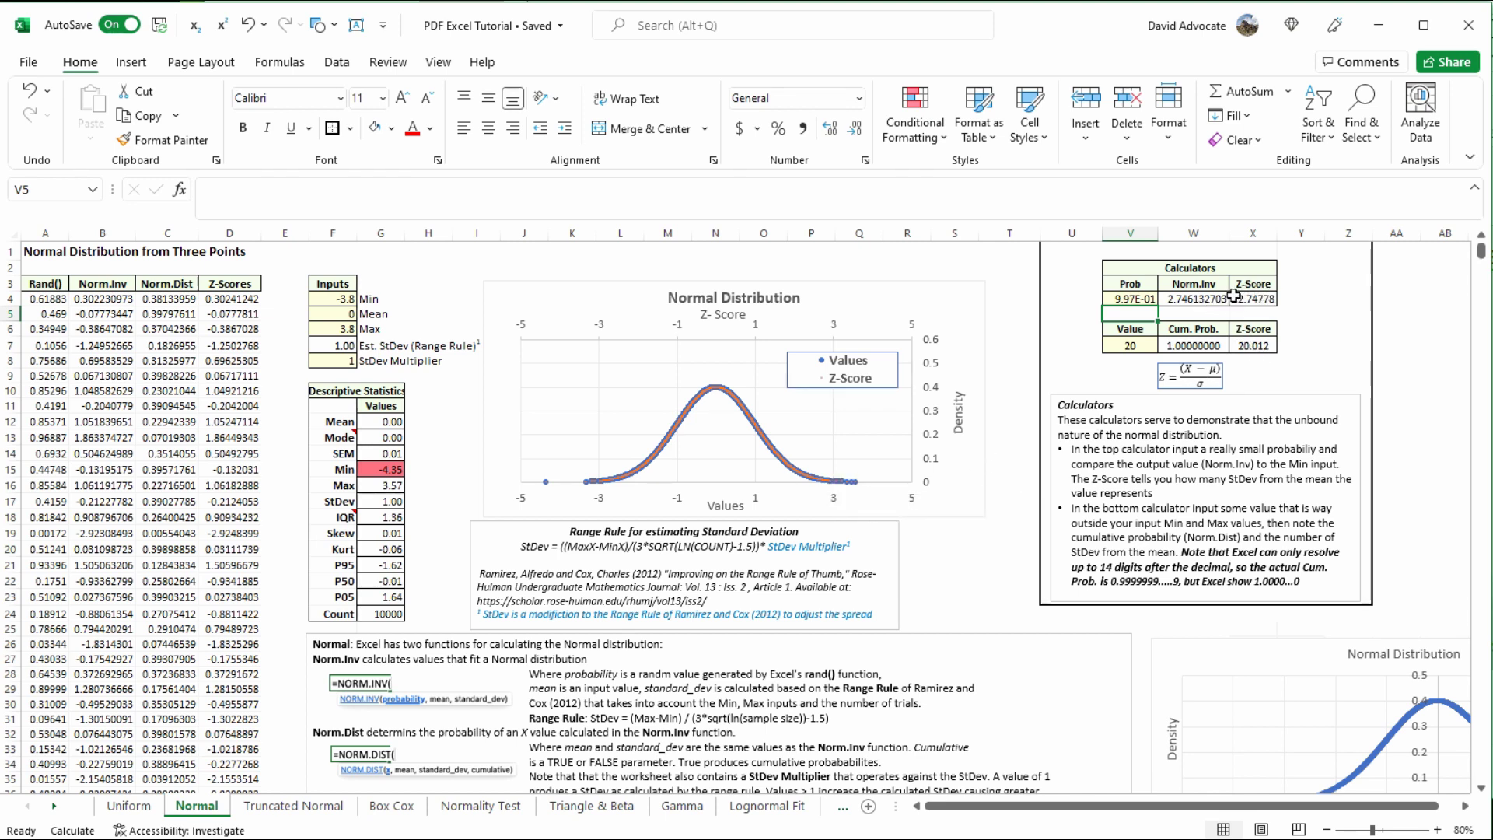
Set the top calculator's Prob input to 1E-300 and recalculate the sheet.
left_click(1142, 302)
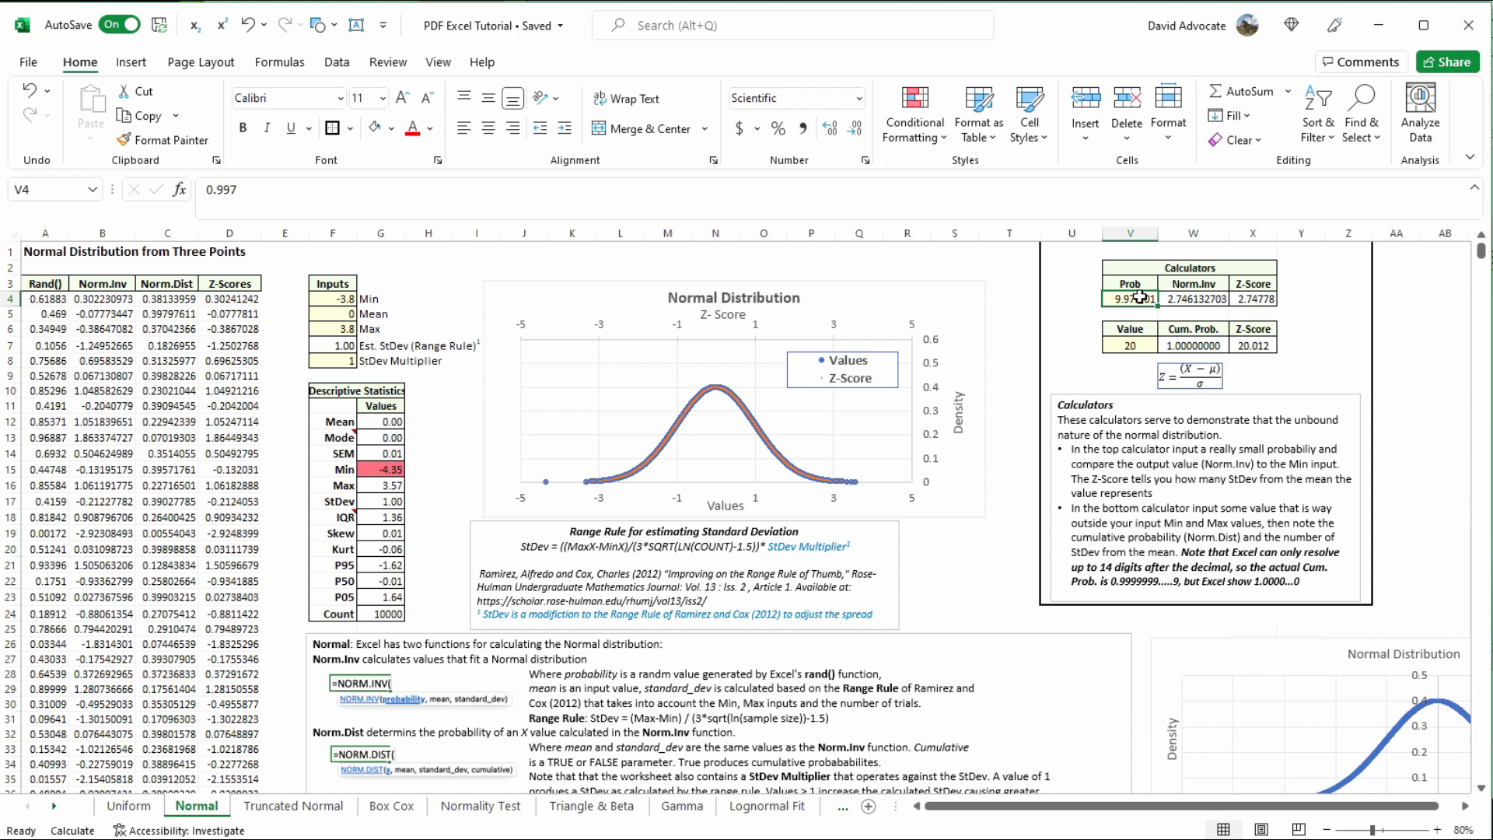
type("1")
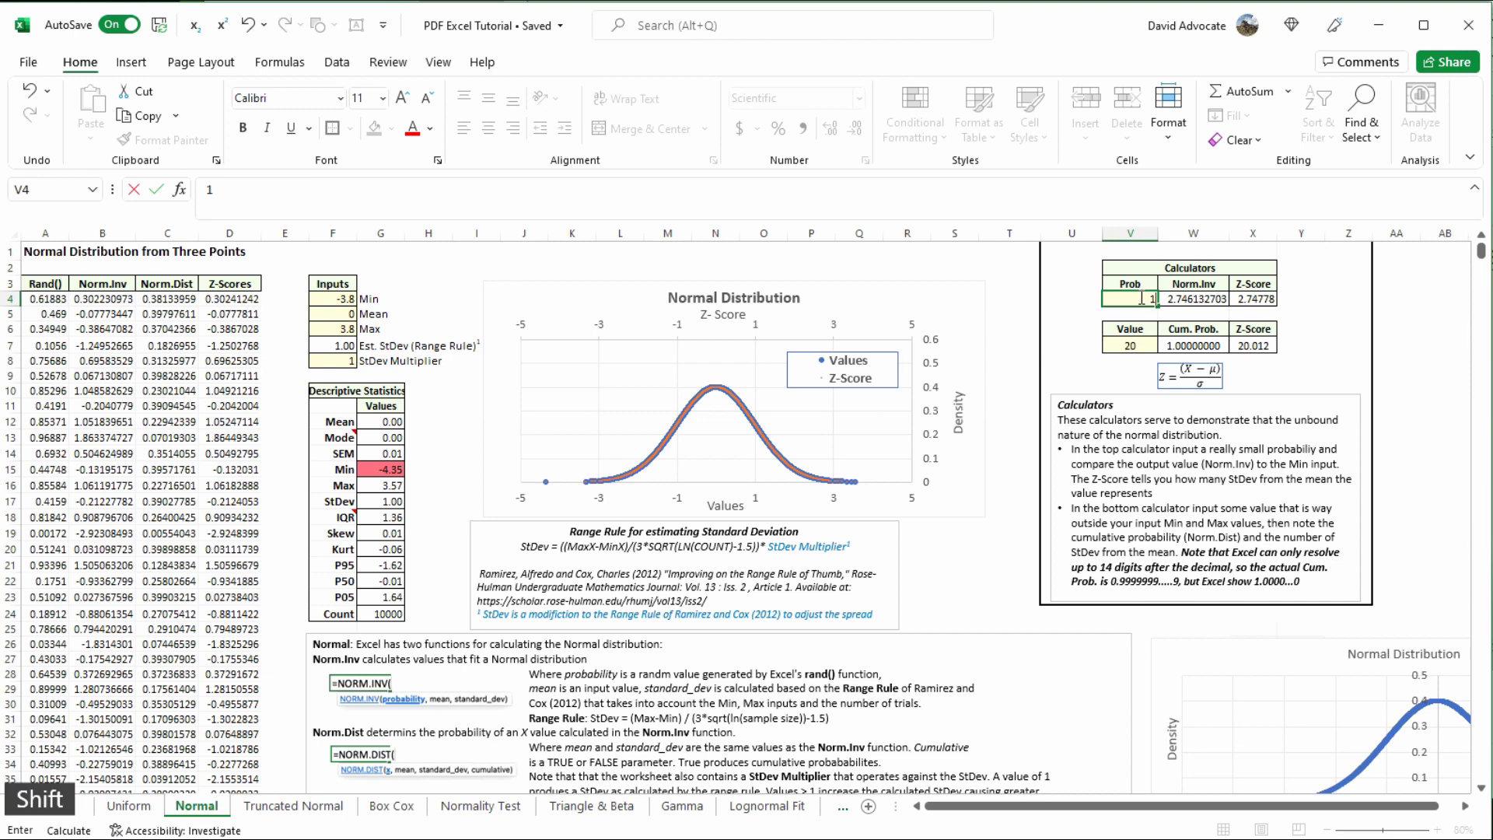
type("E")
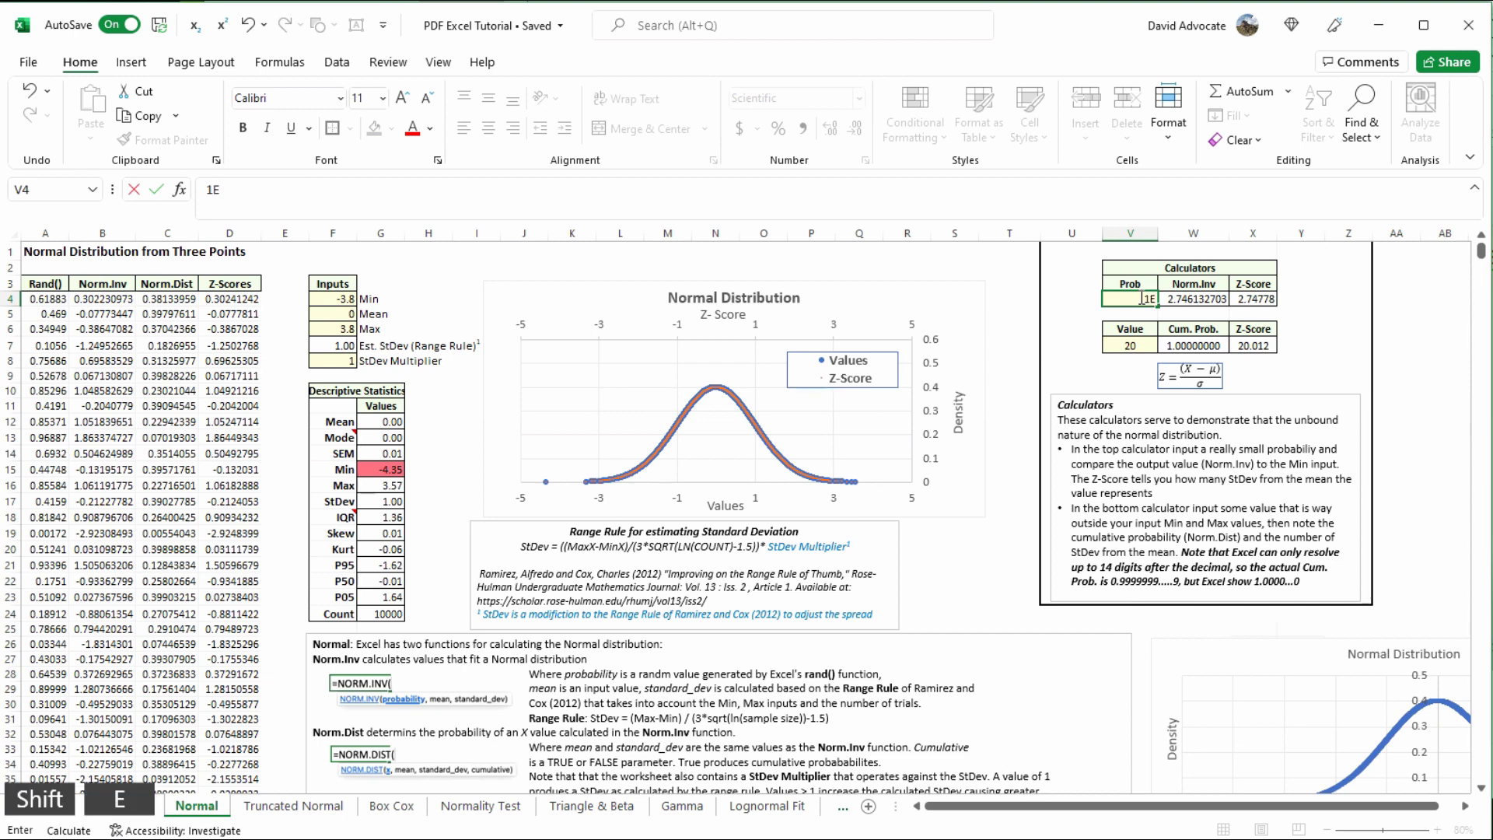
type("-300")
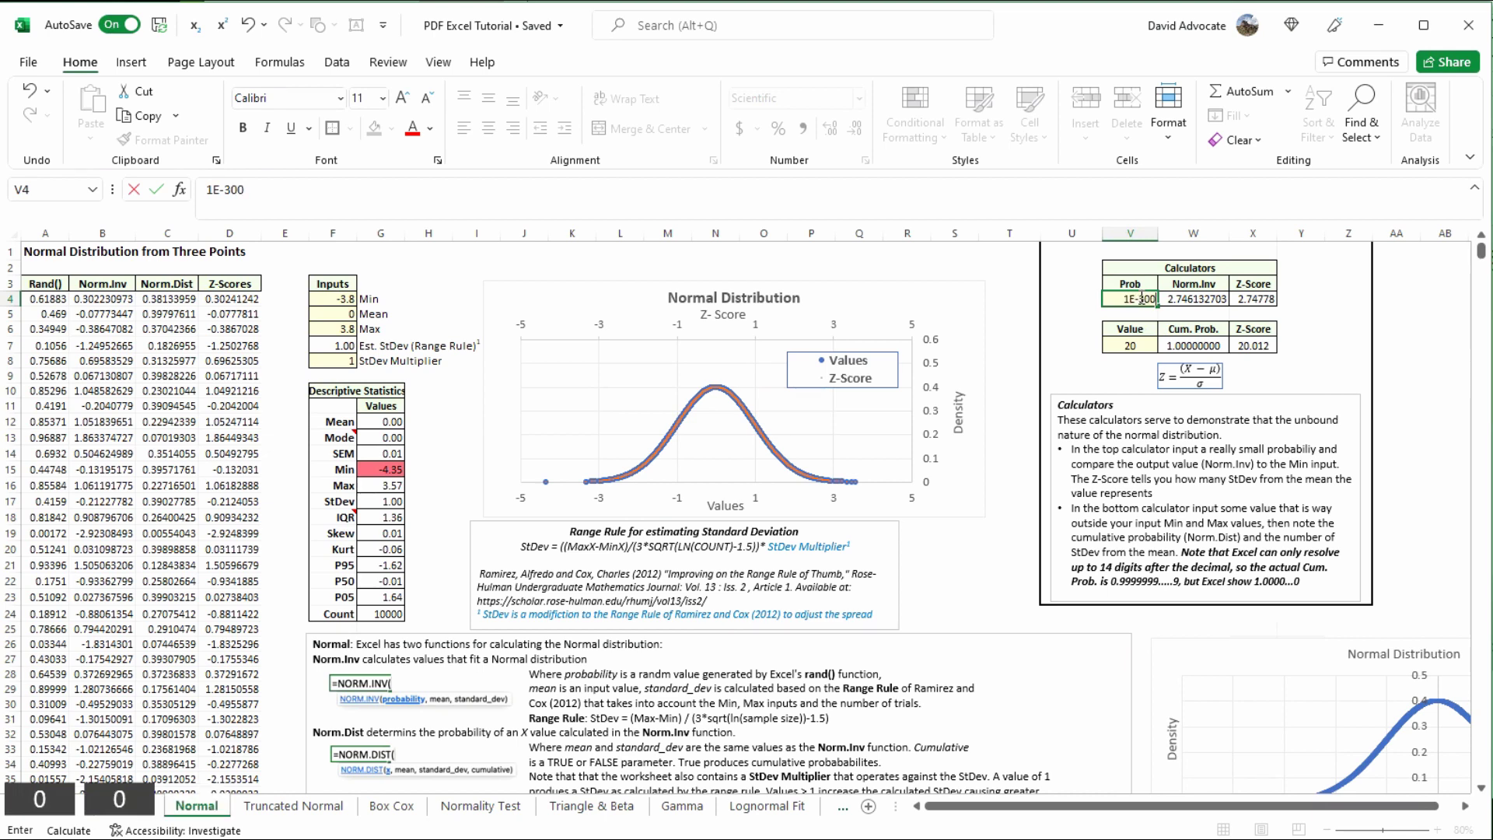
key("Return")
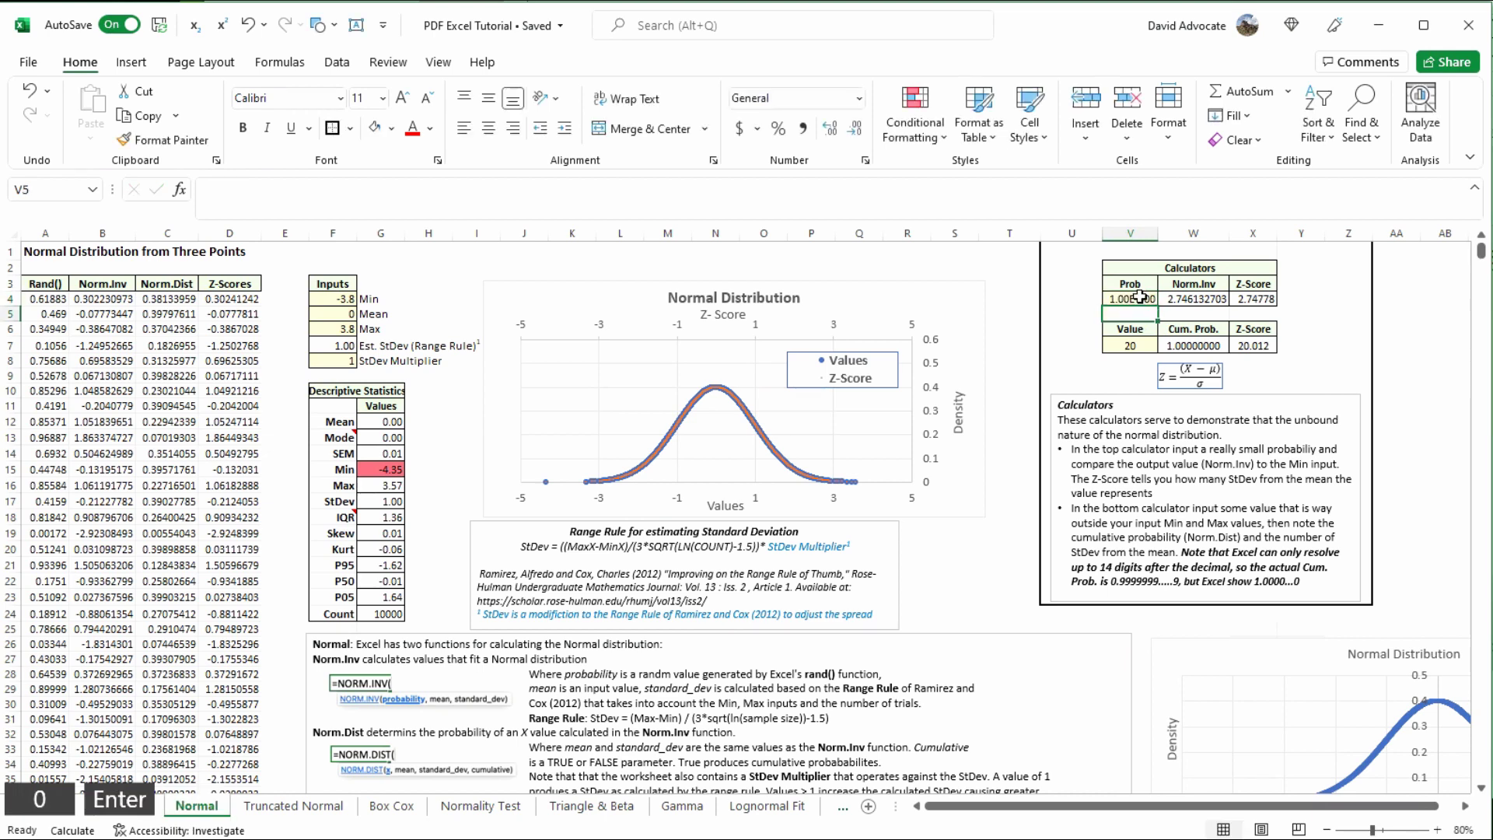
key("shift+F9")
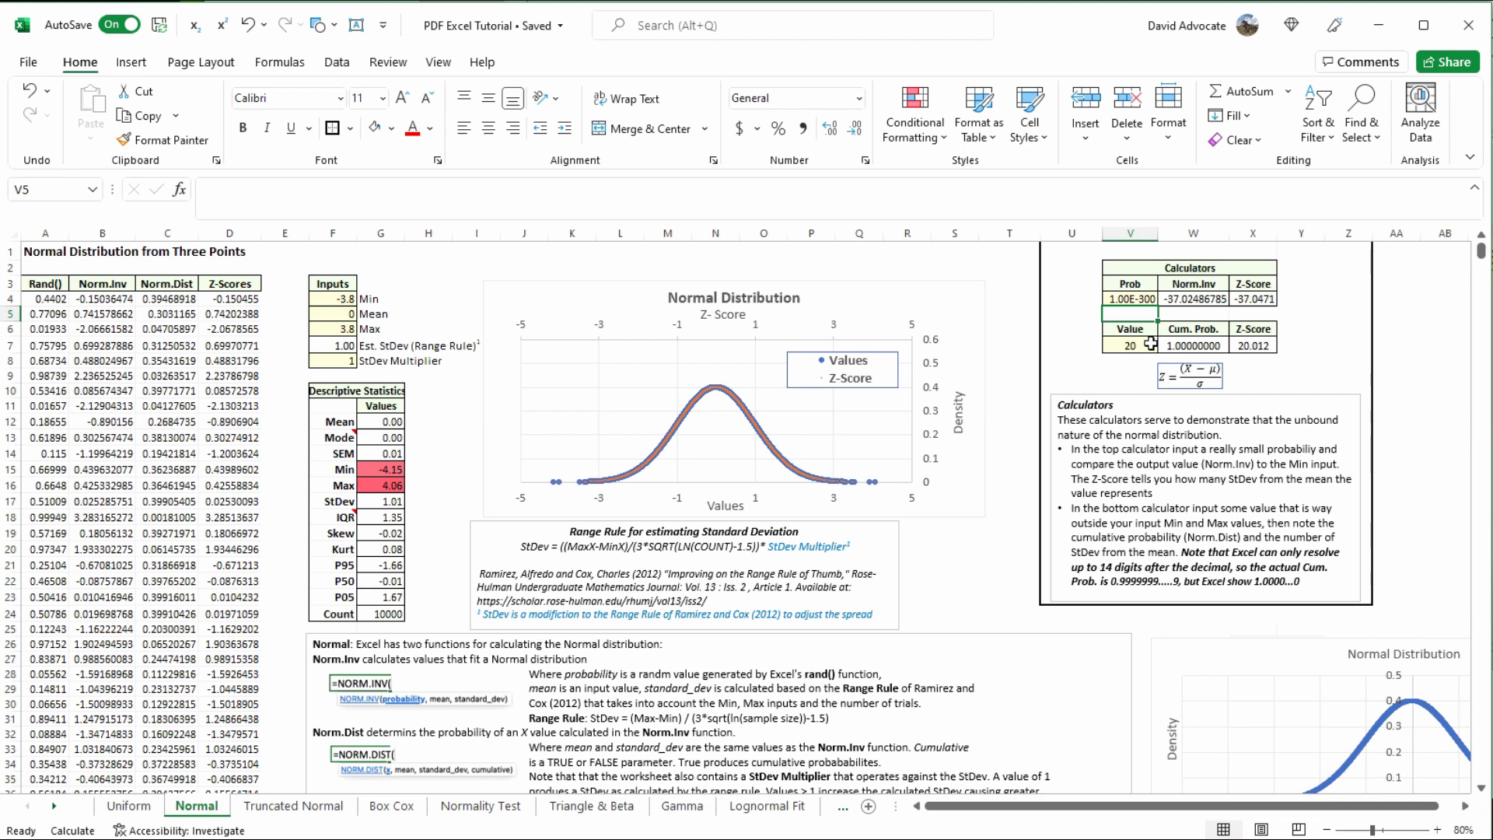
key("F9")
Set the Value input in the bottom calculator to 1000 and recalculate the sheet.
left_click(1135, 345)
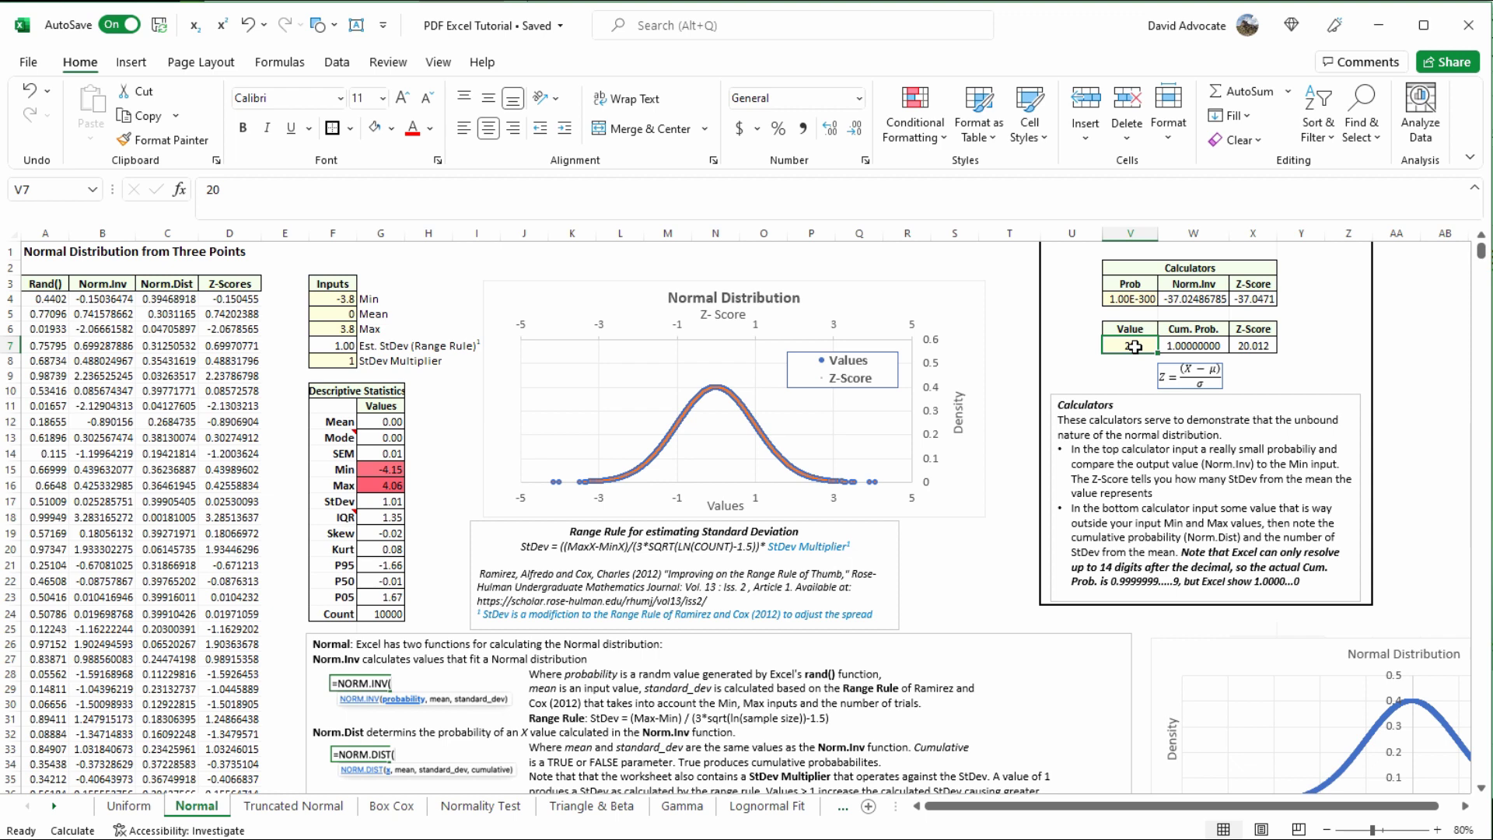
type("1000")
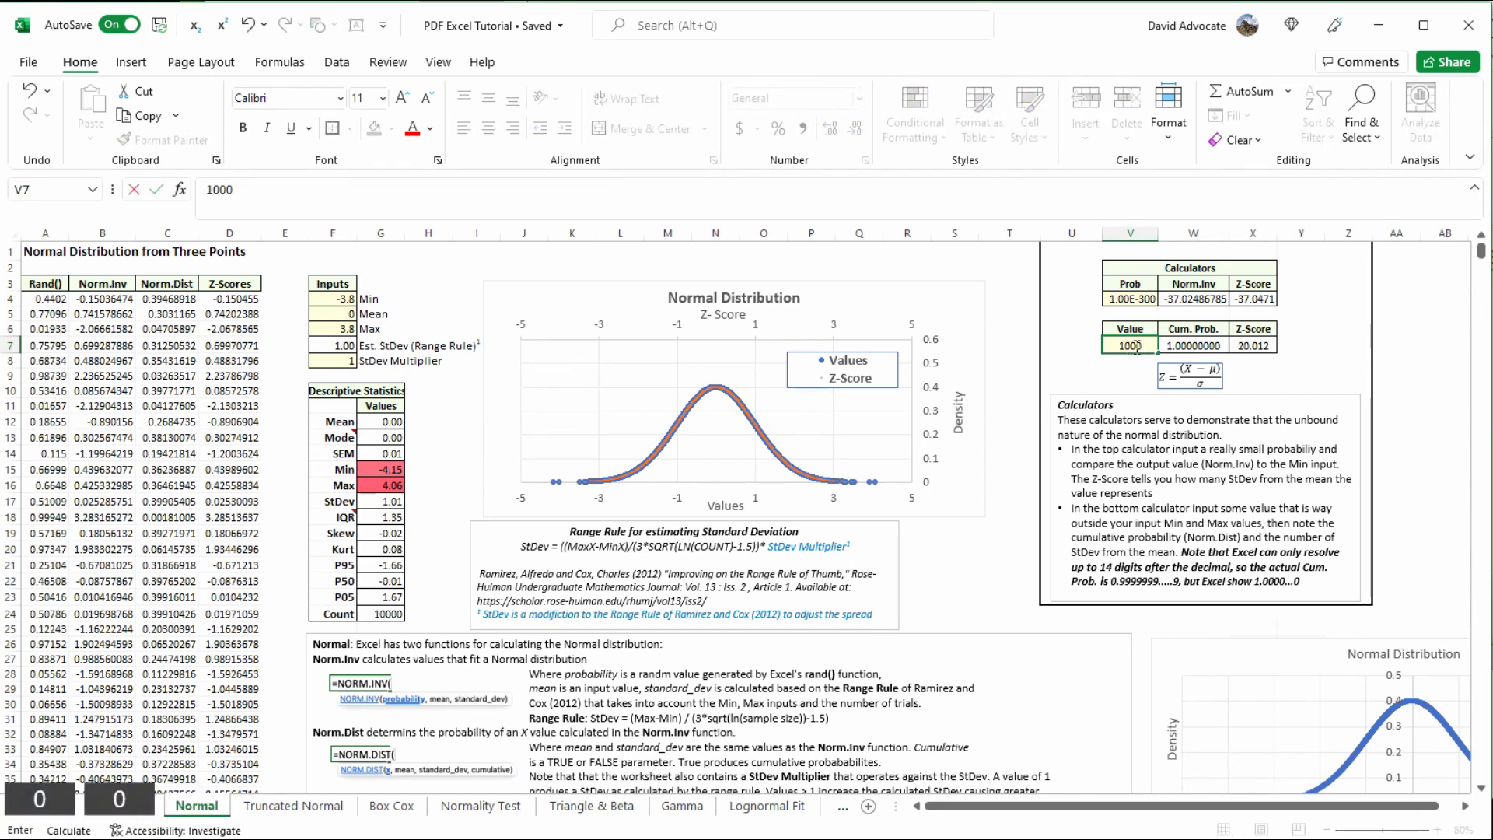
key("Return")
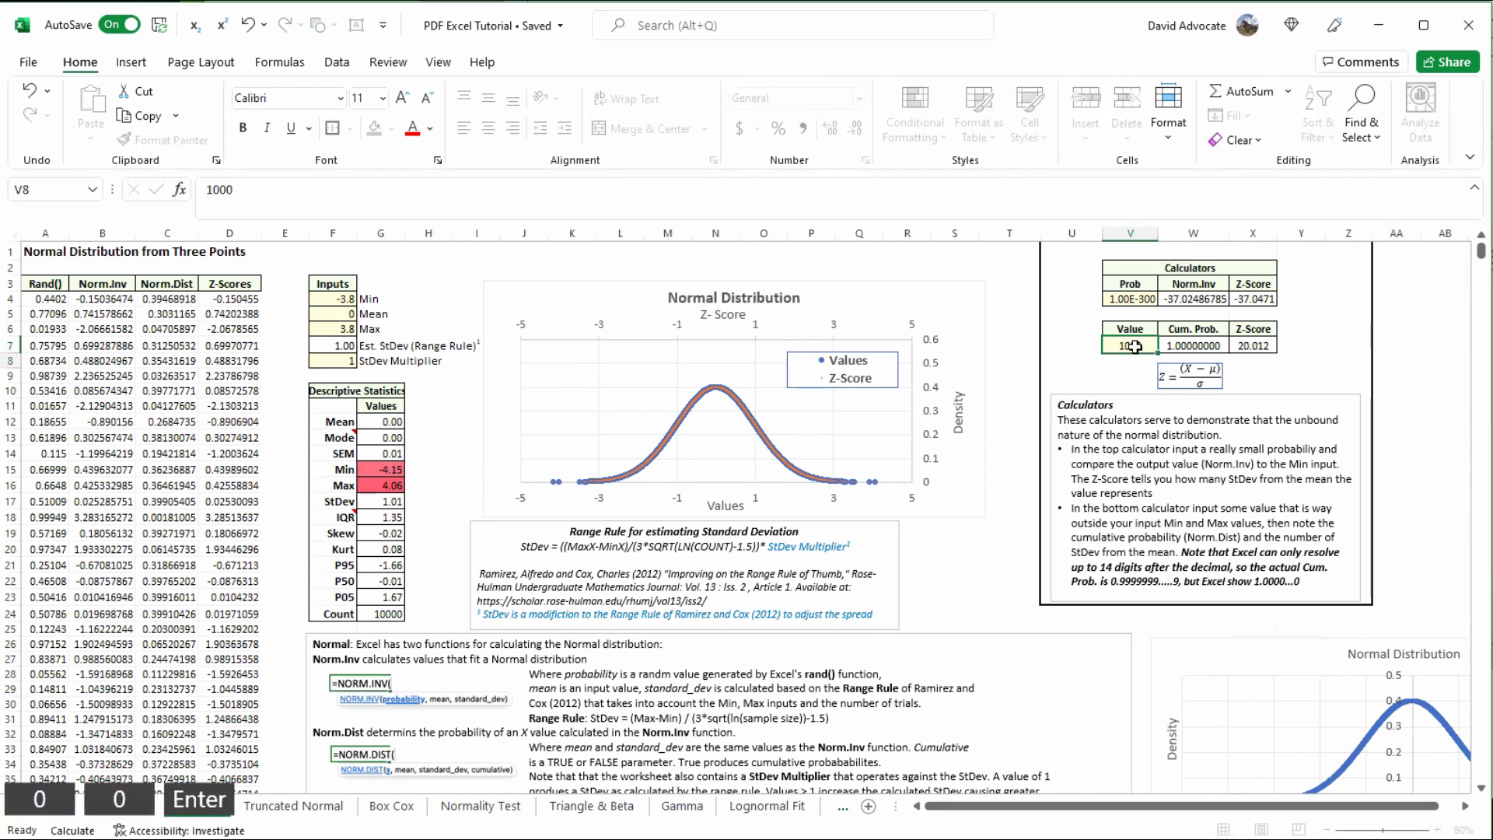
key("shift+F9")
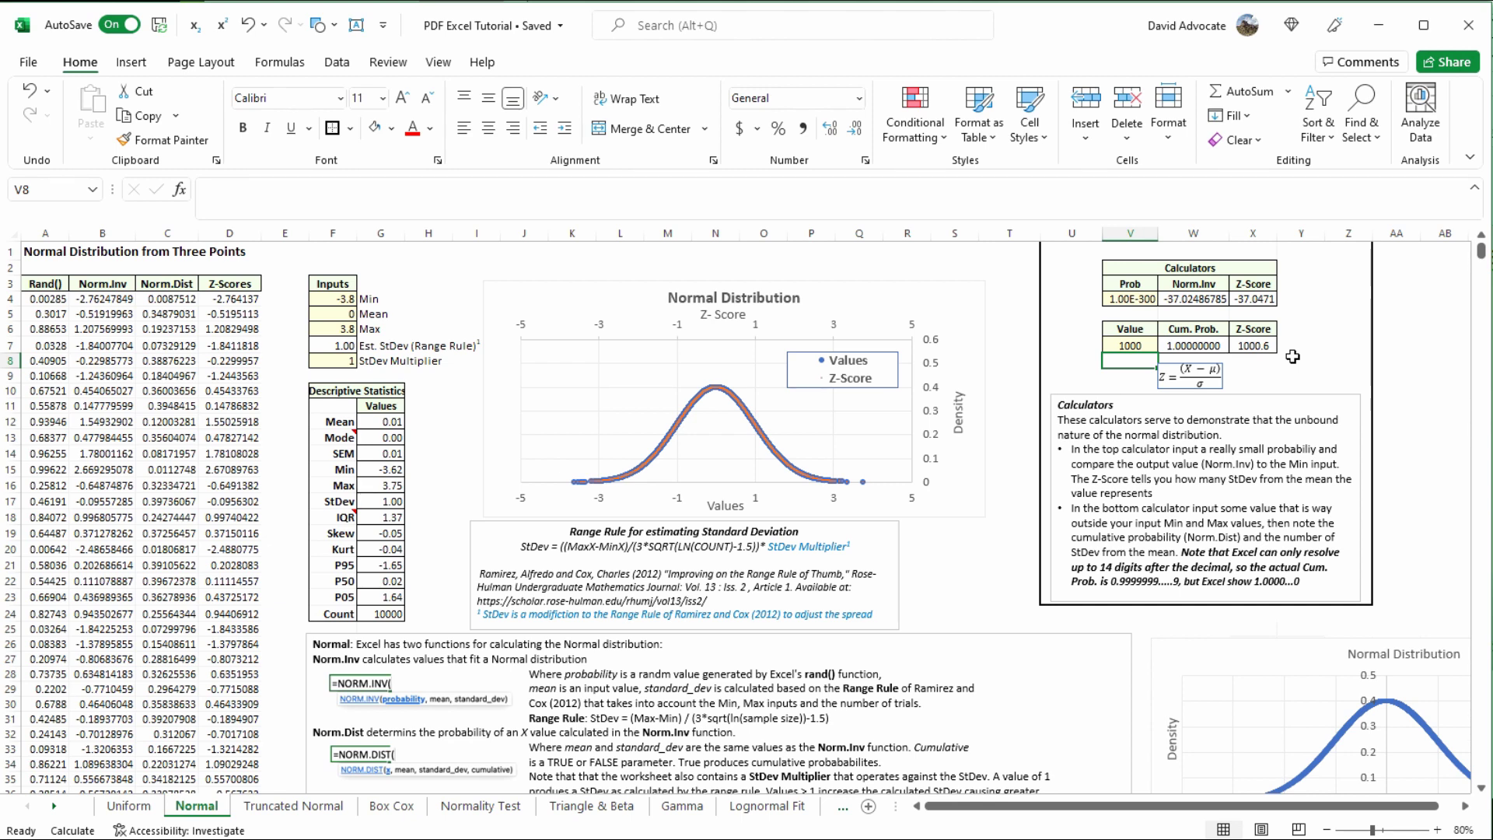
Move the single-series Normal Distribution chart beside the Inputs table so it covers the Values and Z-Score chart.
left_click_drag(1240, 648, 1228, 640)
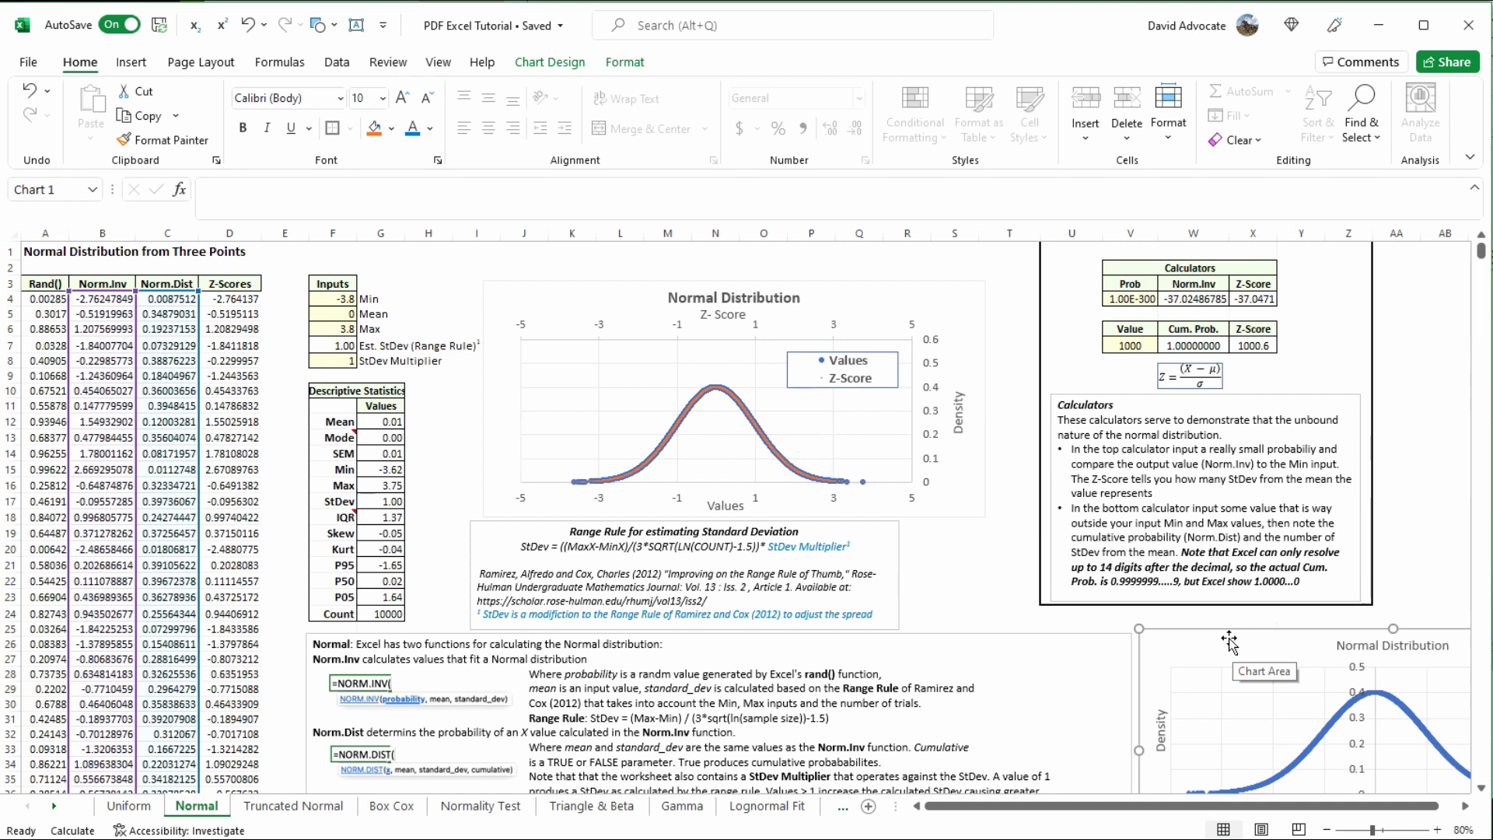
left_click_drag(1228, 640, 559, 280)
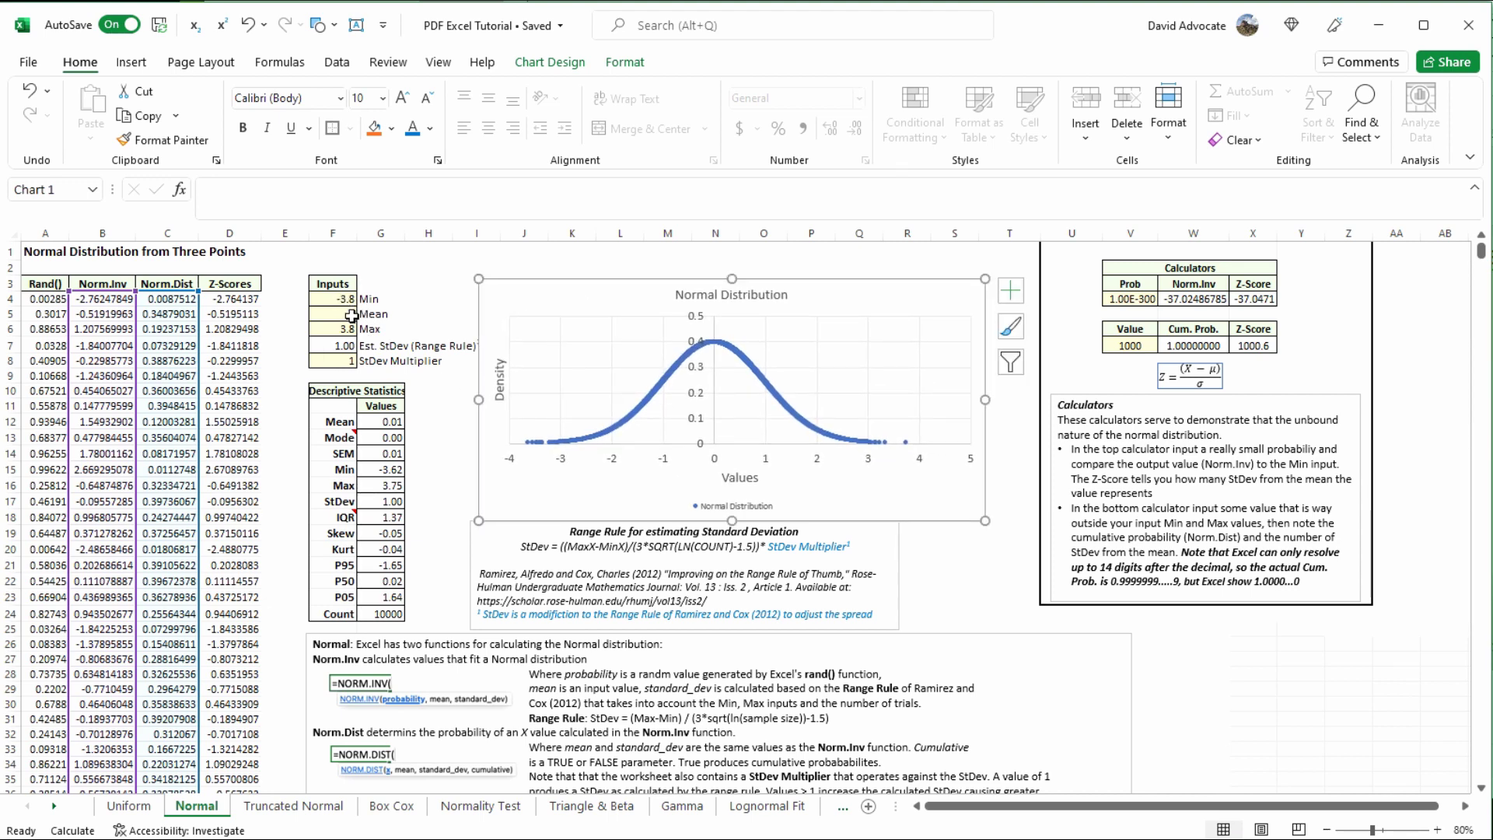
Set the distribution inputs to Mean 100, Min 75 and Max 125, and recalculate the sheet.
left_click(350, 315)
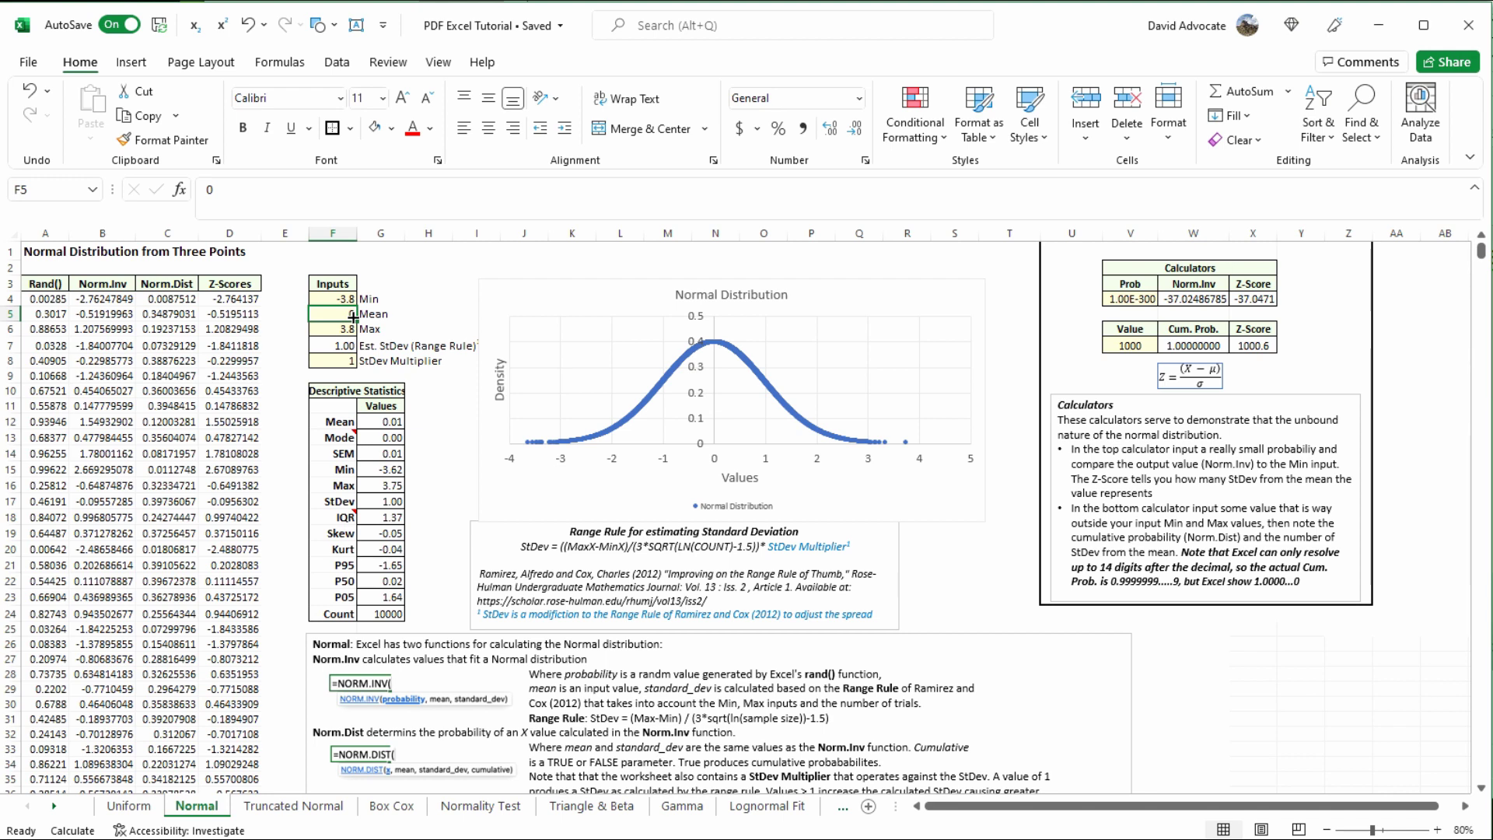
type("100")
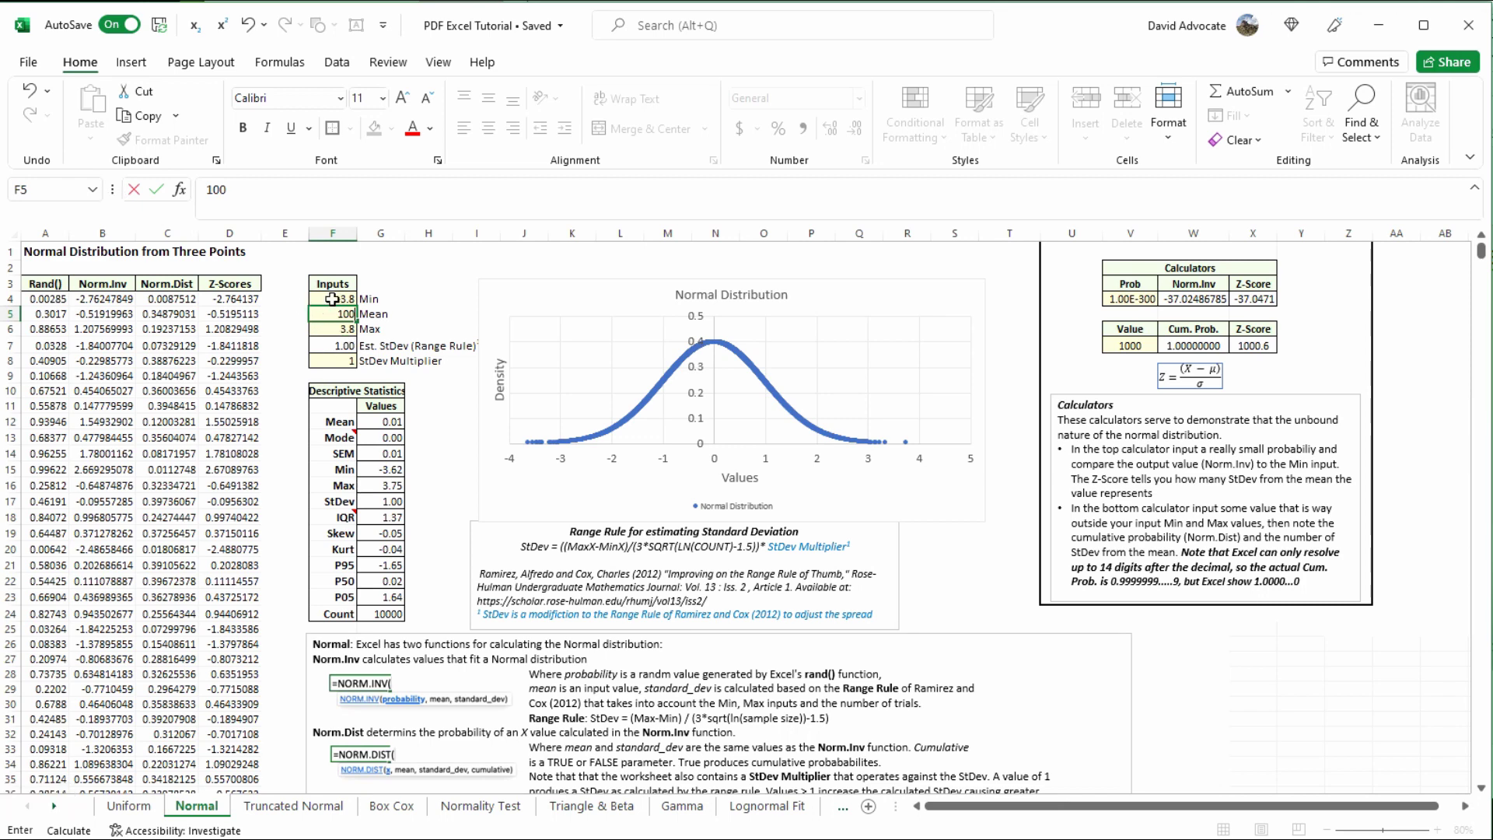
left_click(332, 296)
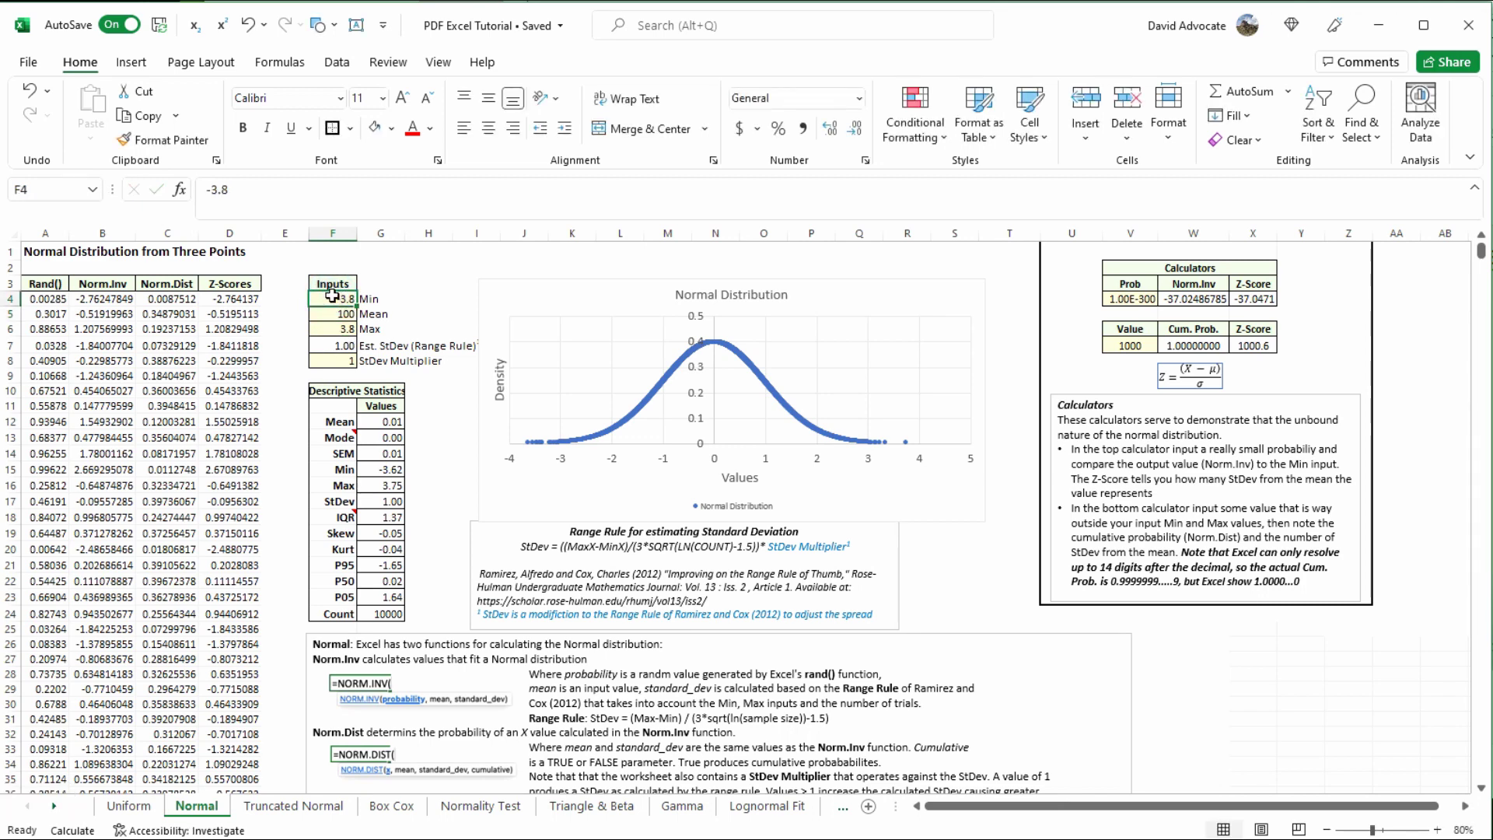
type("75")
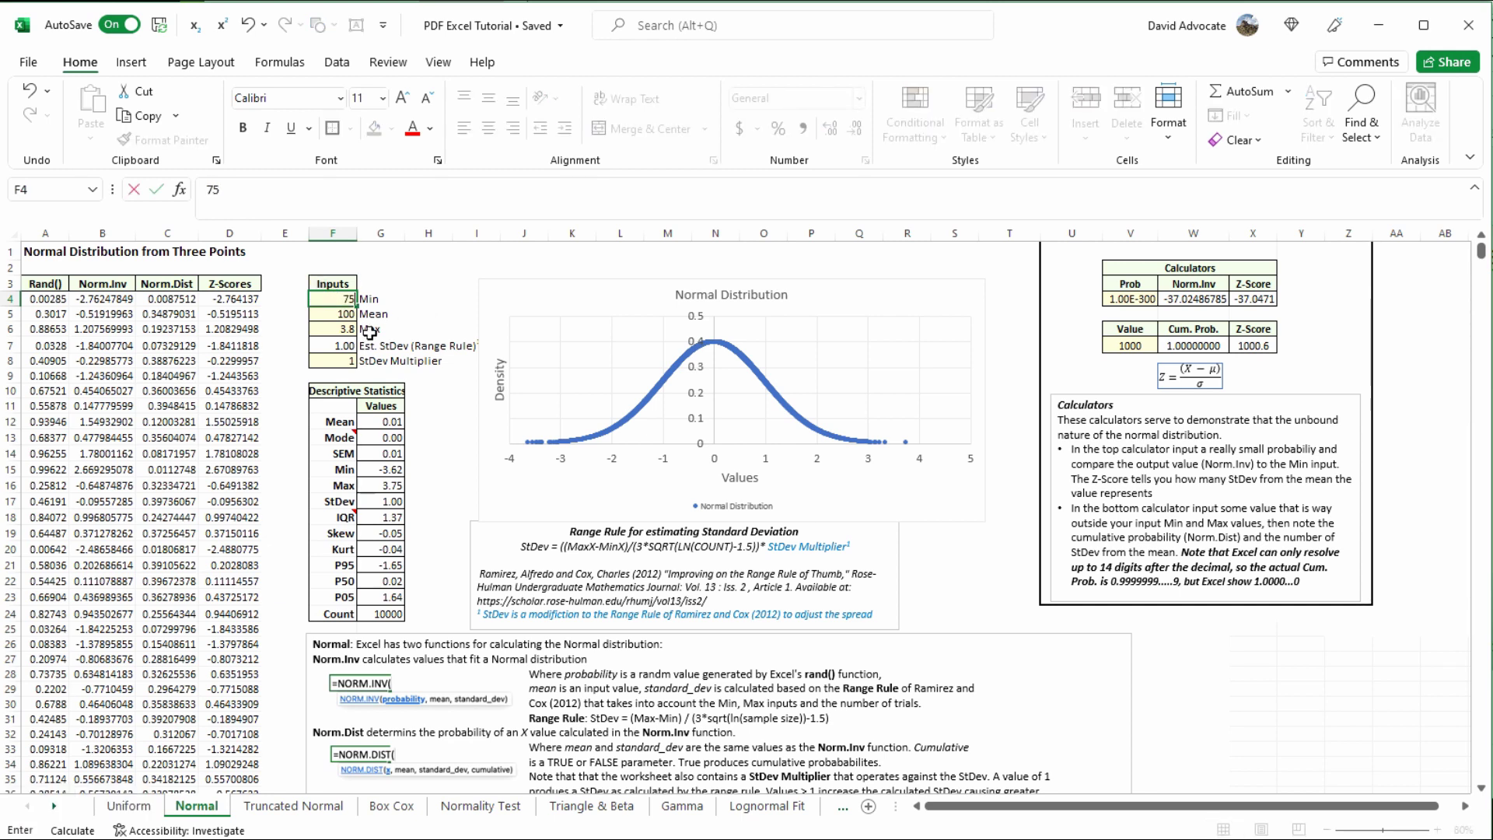
left_click(350, 329)
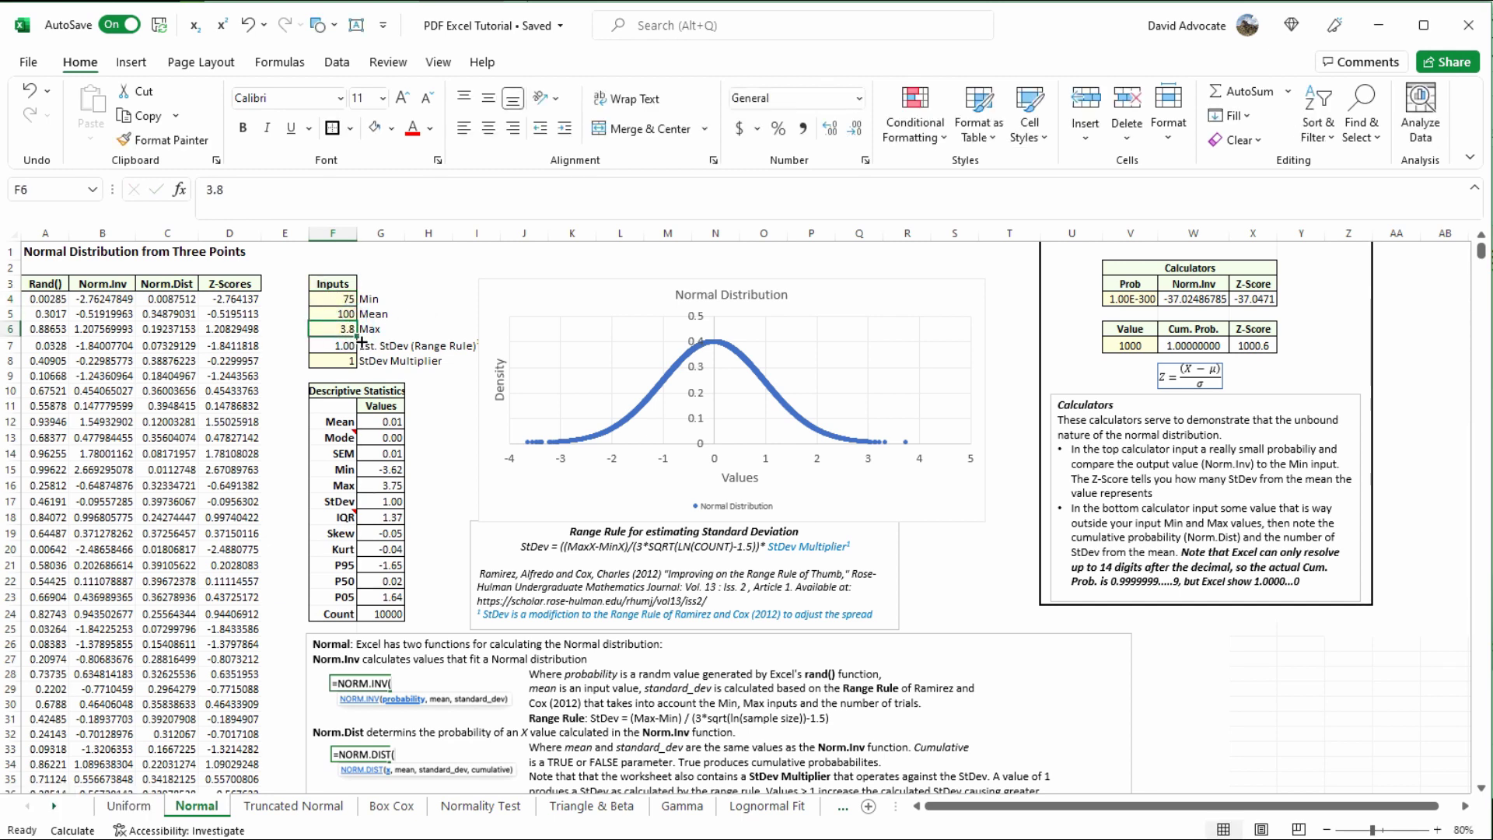
type("125")
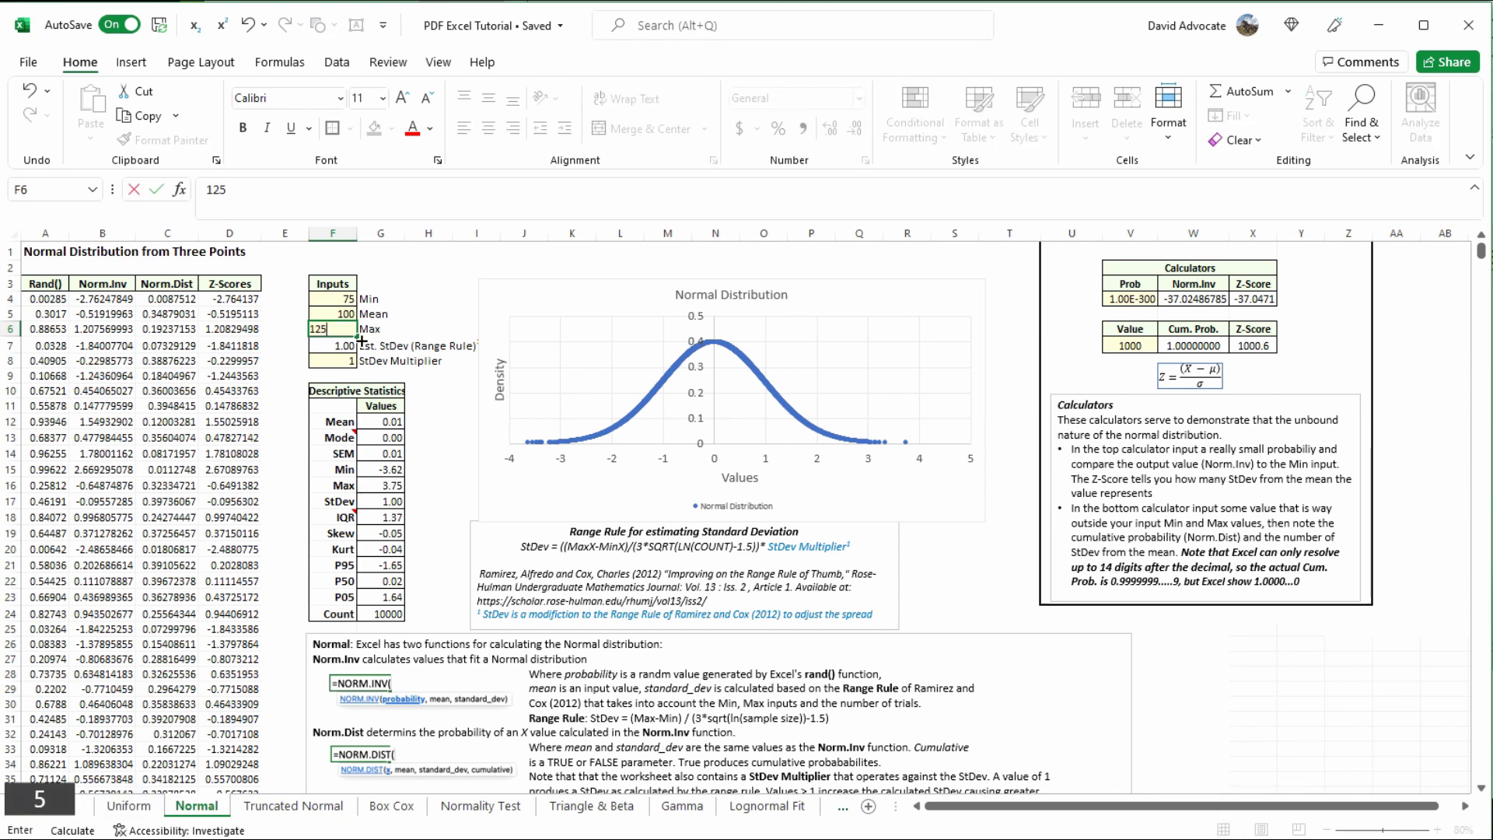
key("Return")
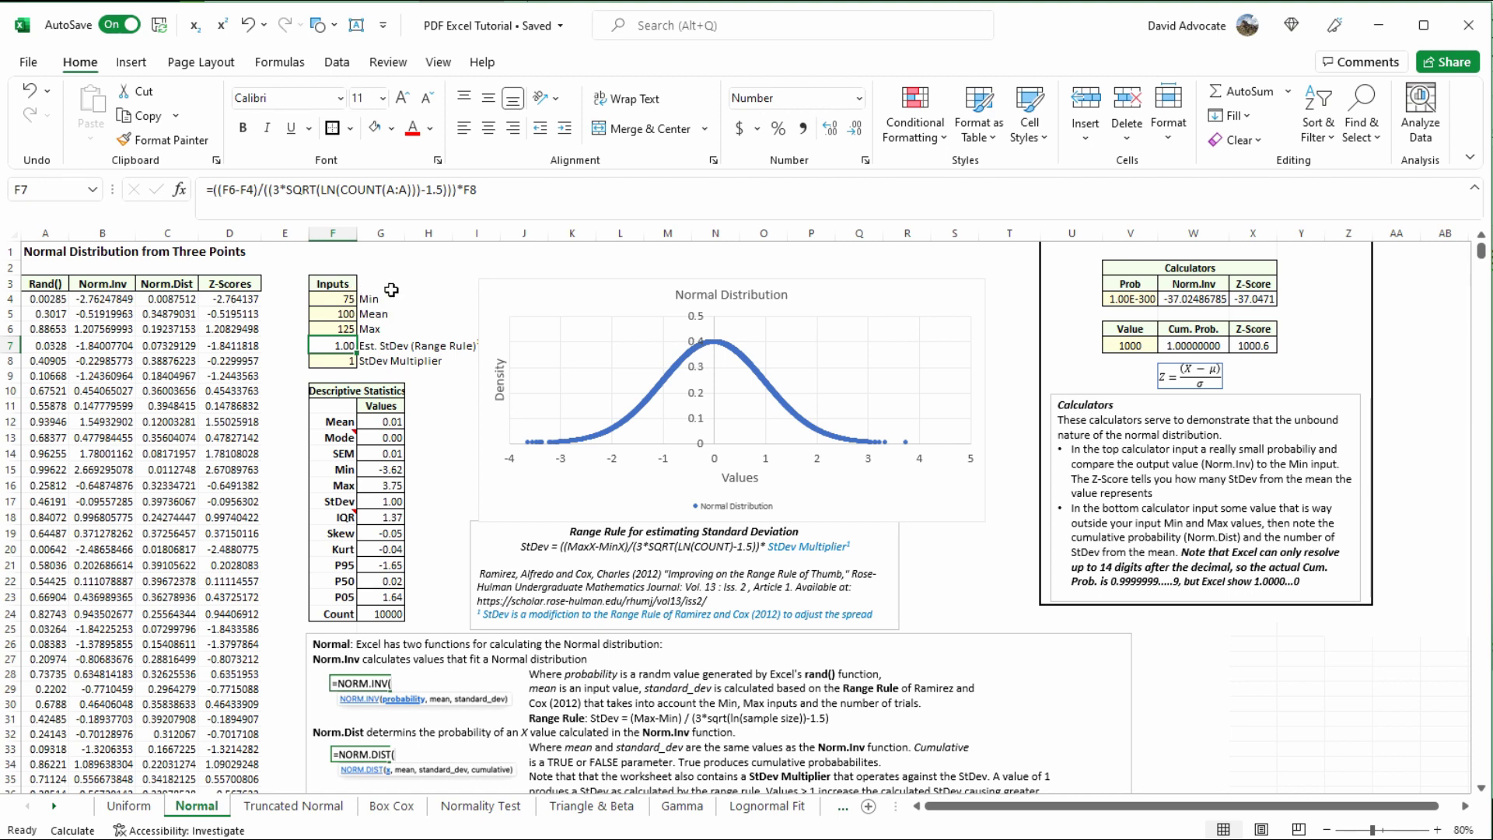
key("shift")
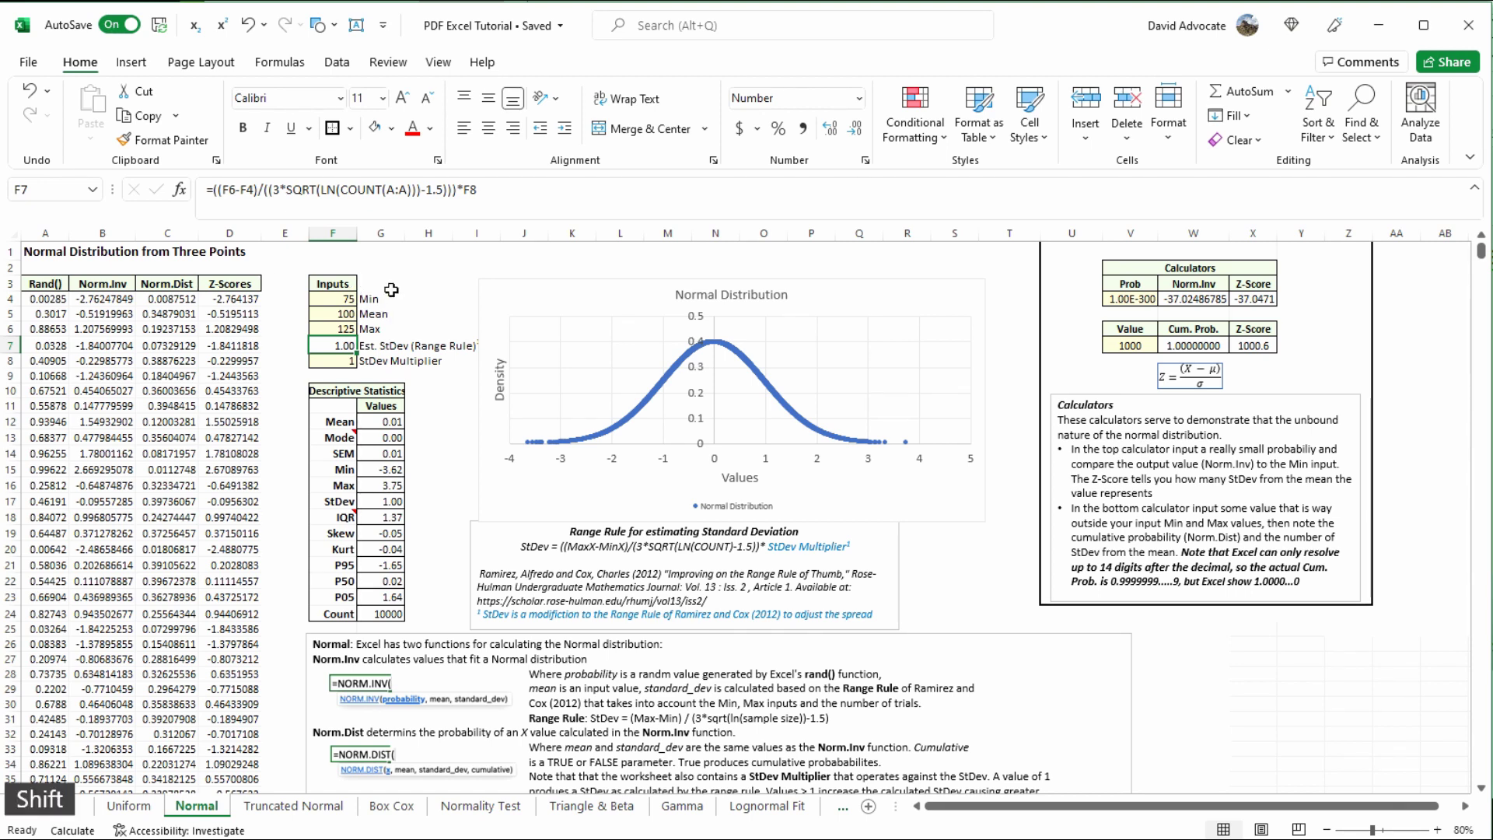
key("shift+F9")
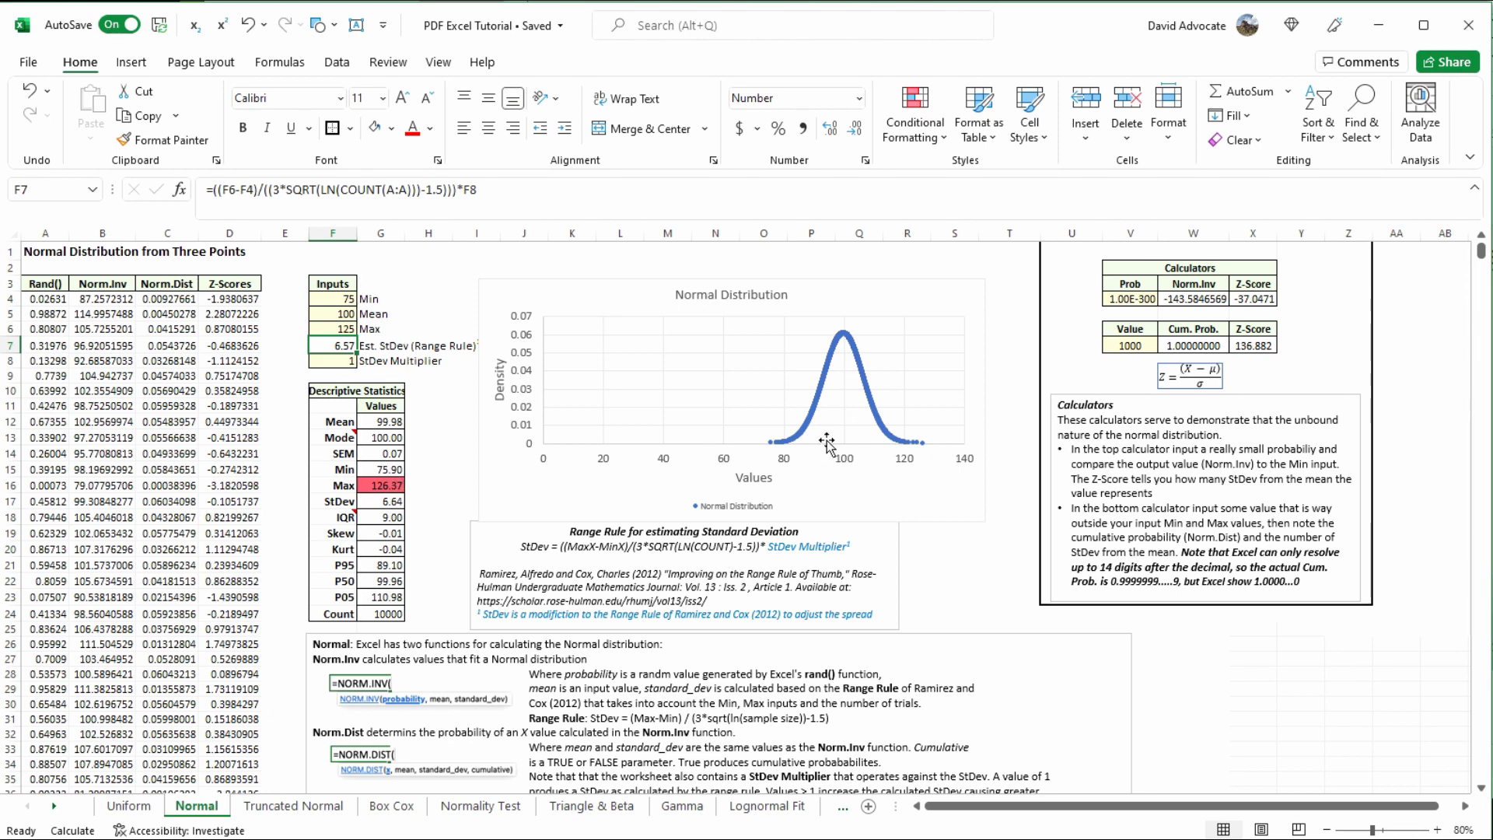
Set the StDev Multiplier input to 1.25 and recalculate the sheet.
mouse_move(836, 353)
left_click(348, 363)
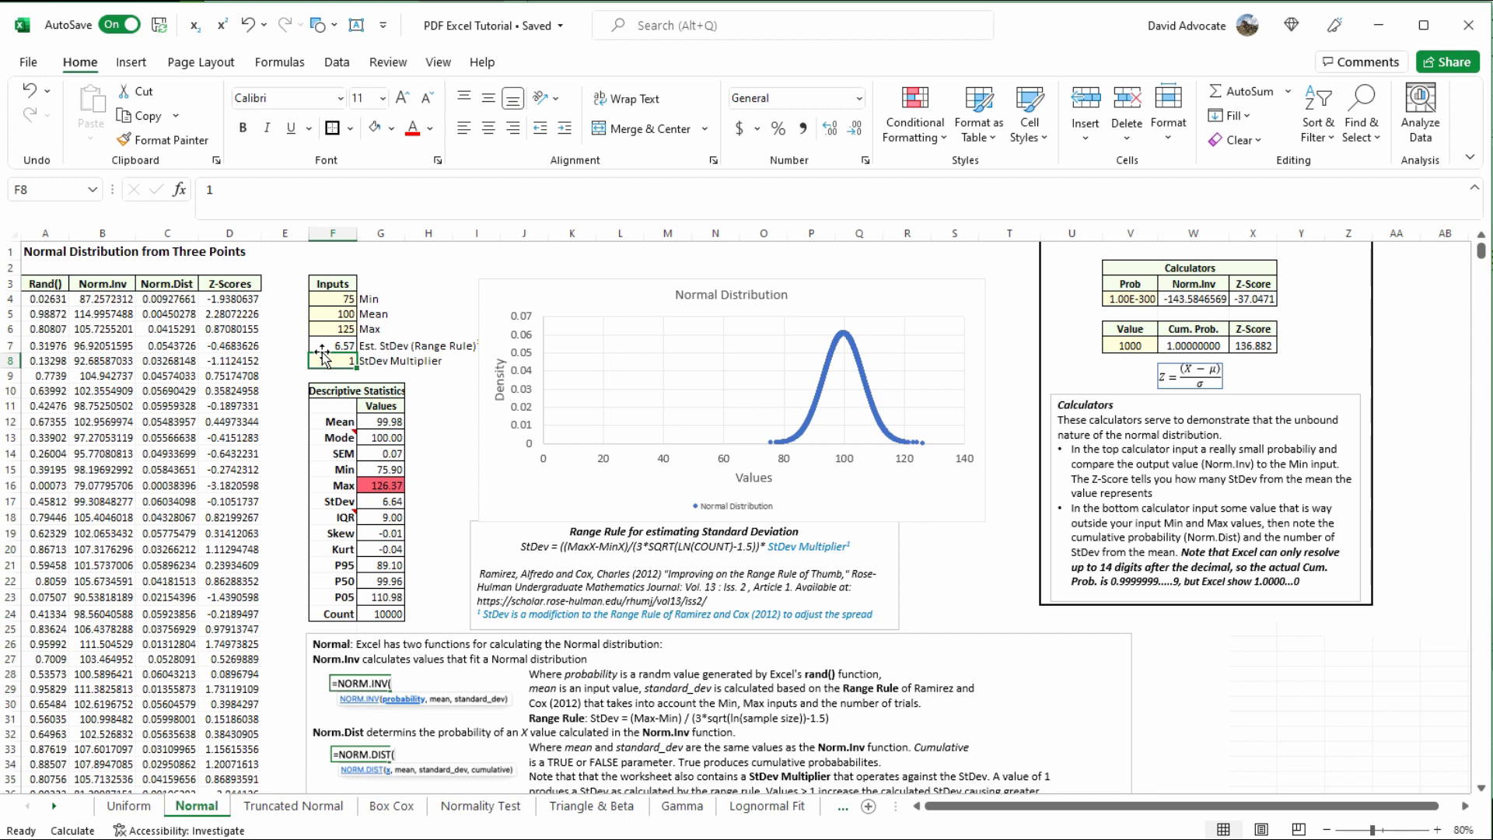
type("1.25")
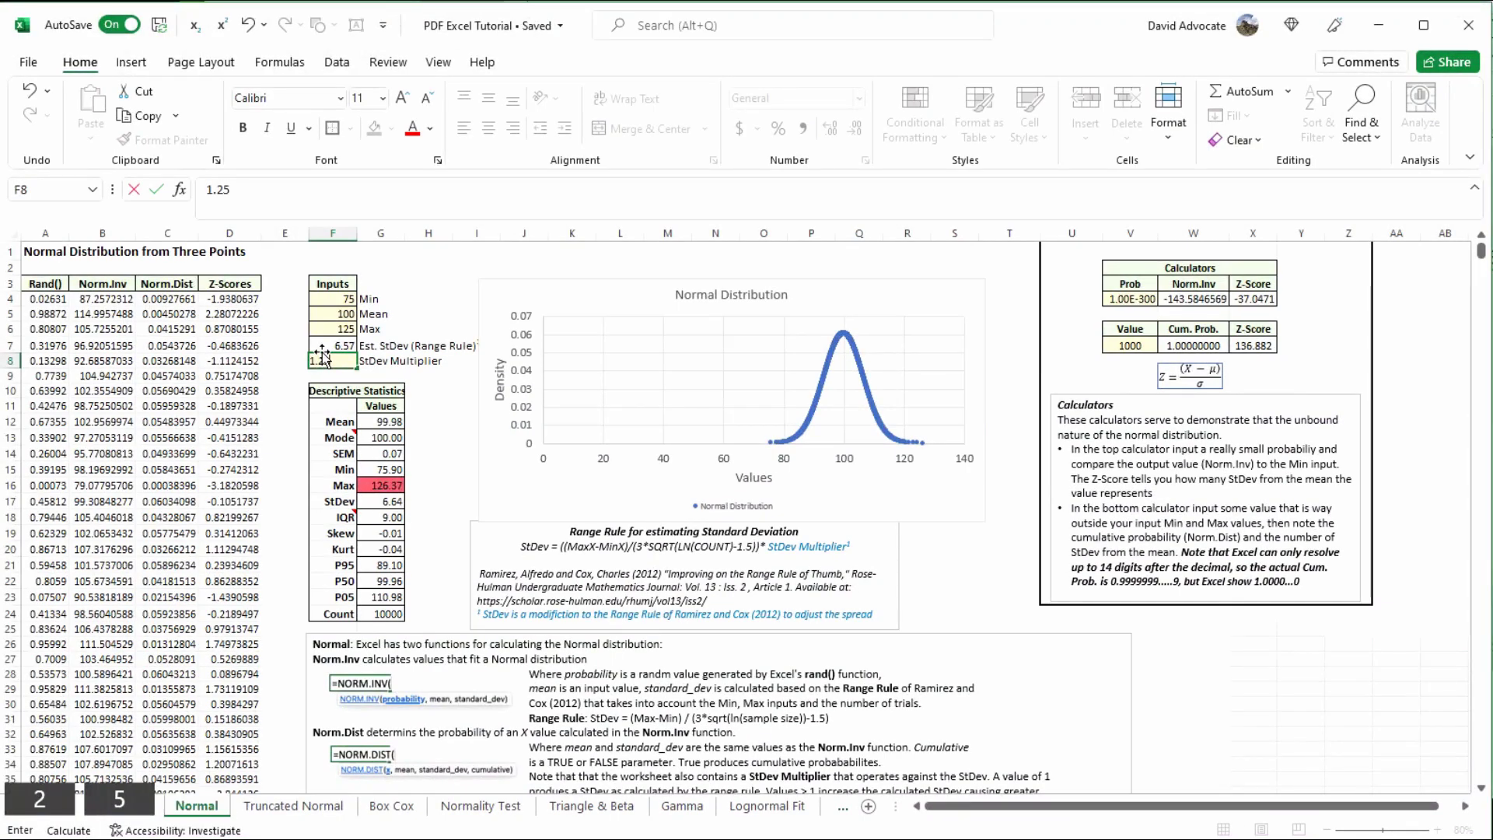
key("Return")
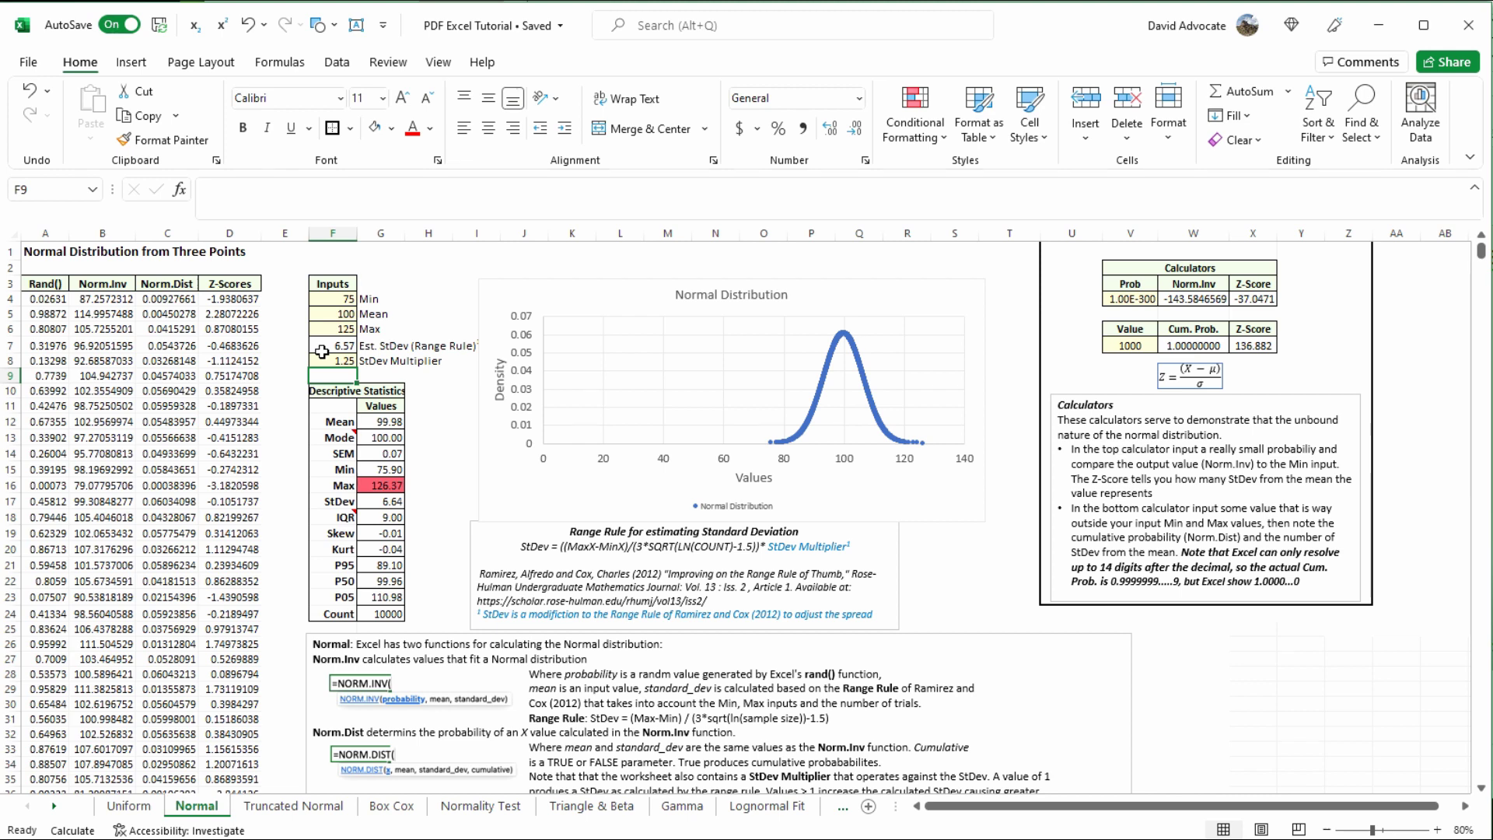
key("shift+F9")
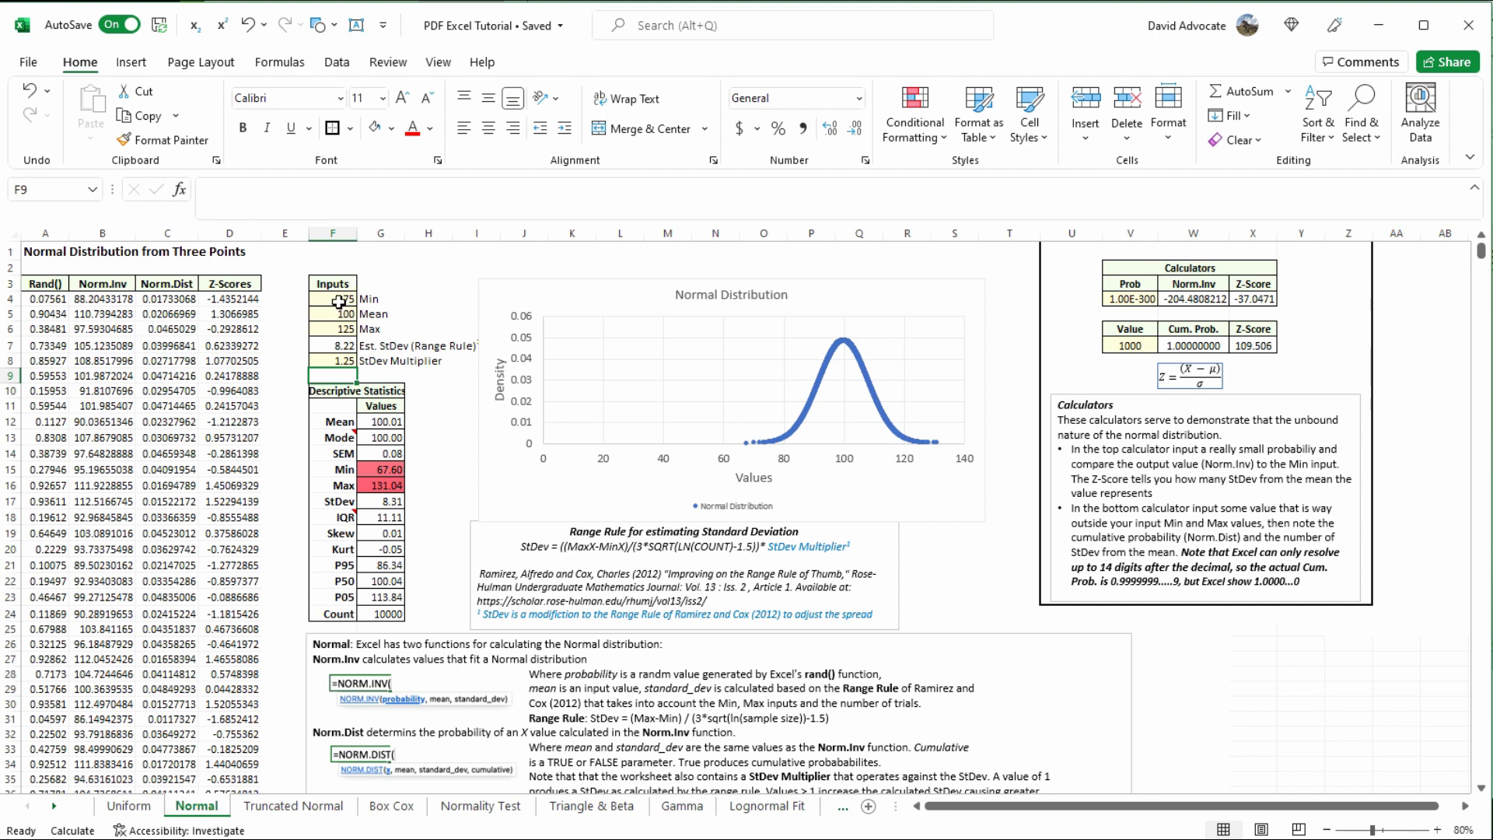
Set the StDev Multiplier input back to 1.
left_click(342, 360)
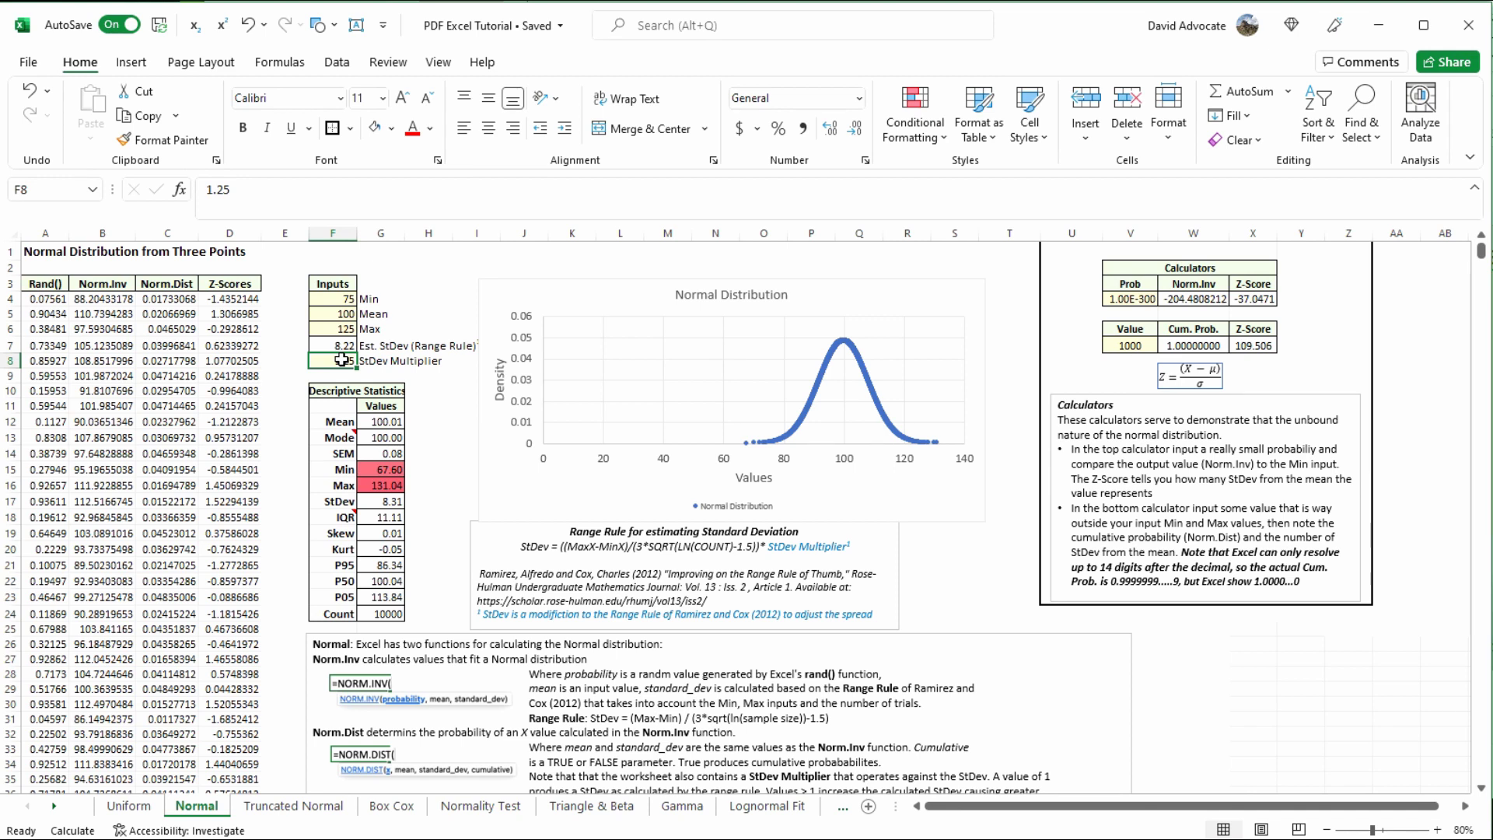
type("1")
key("Return")
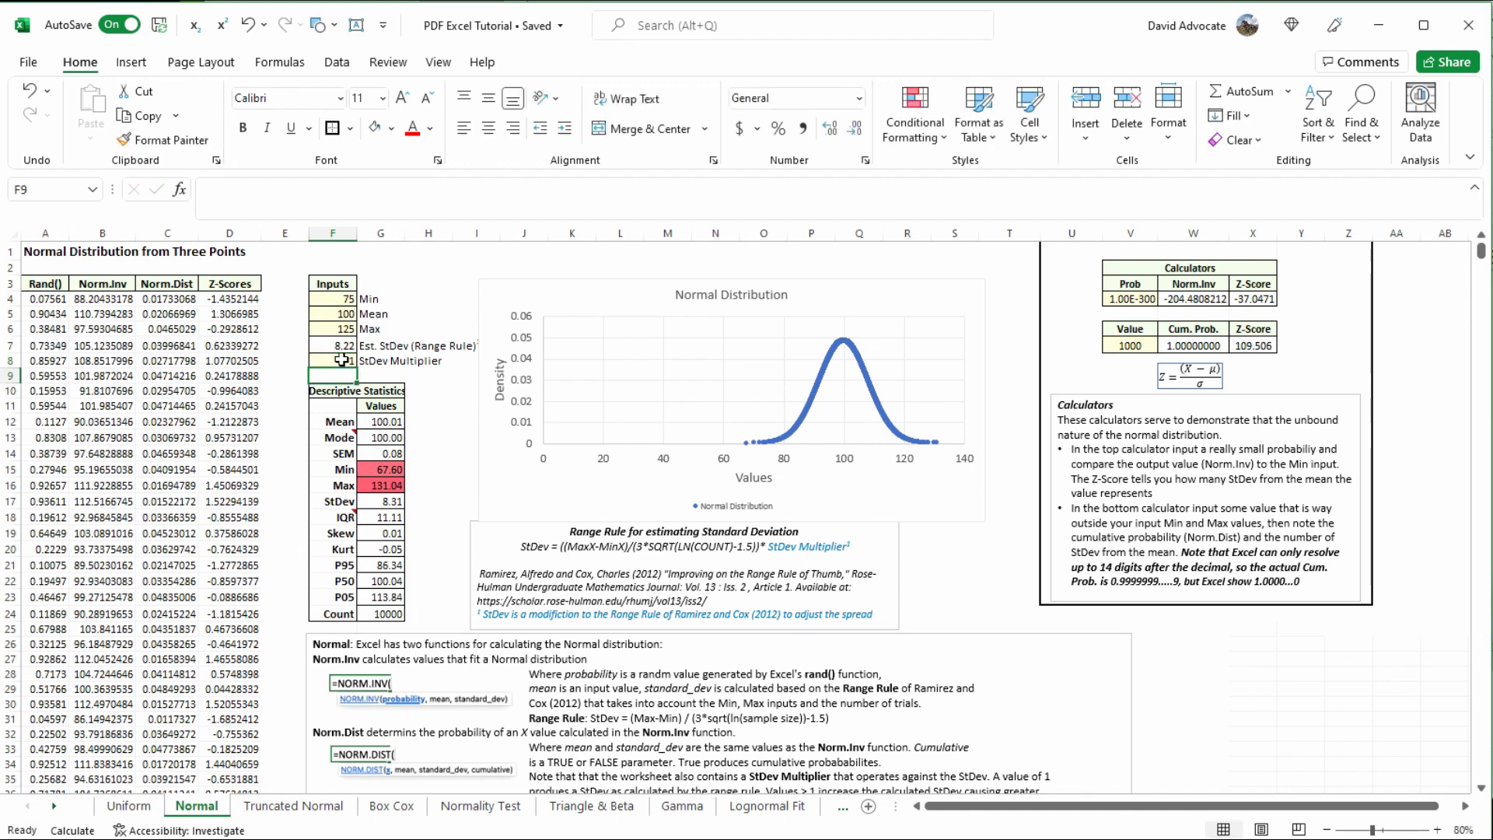
Set the distribution inputs to Min 0, Mean 0.5 and Max 1, and recalculate the sheet.
left_click(353, 300)
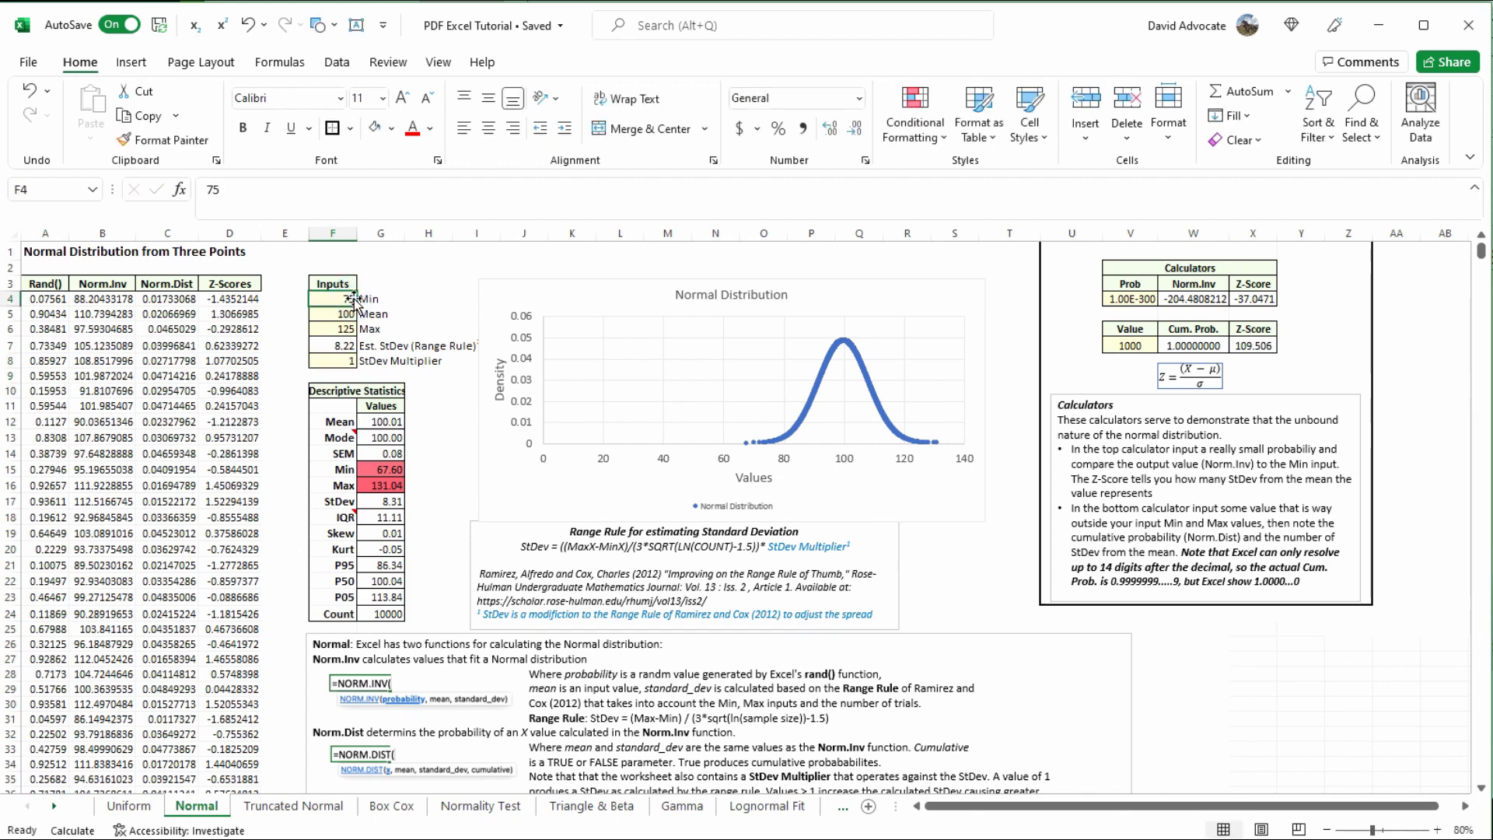
type("0")
left_click(343, 312)
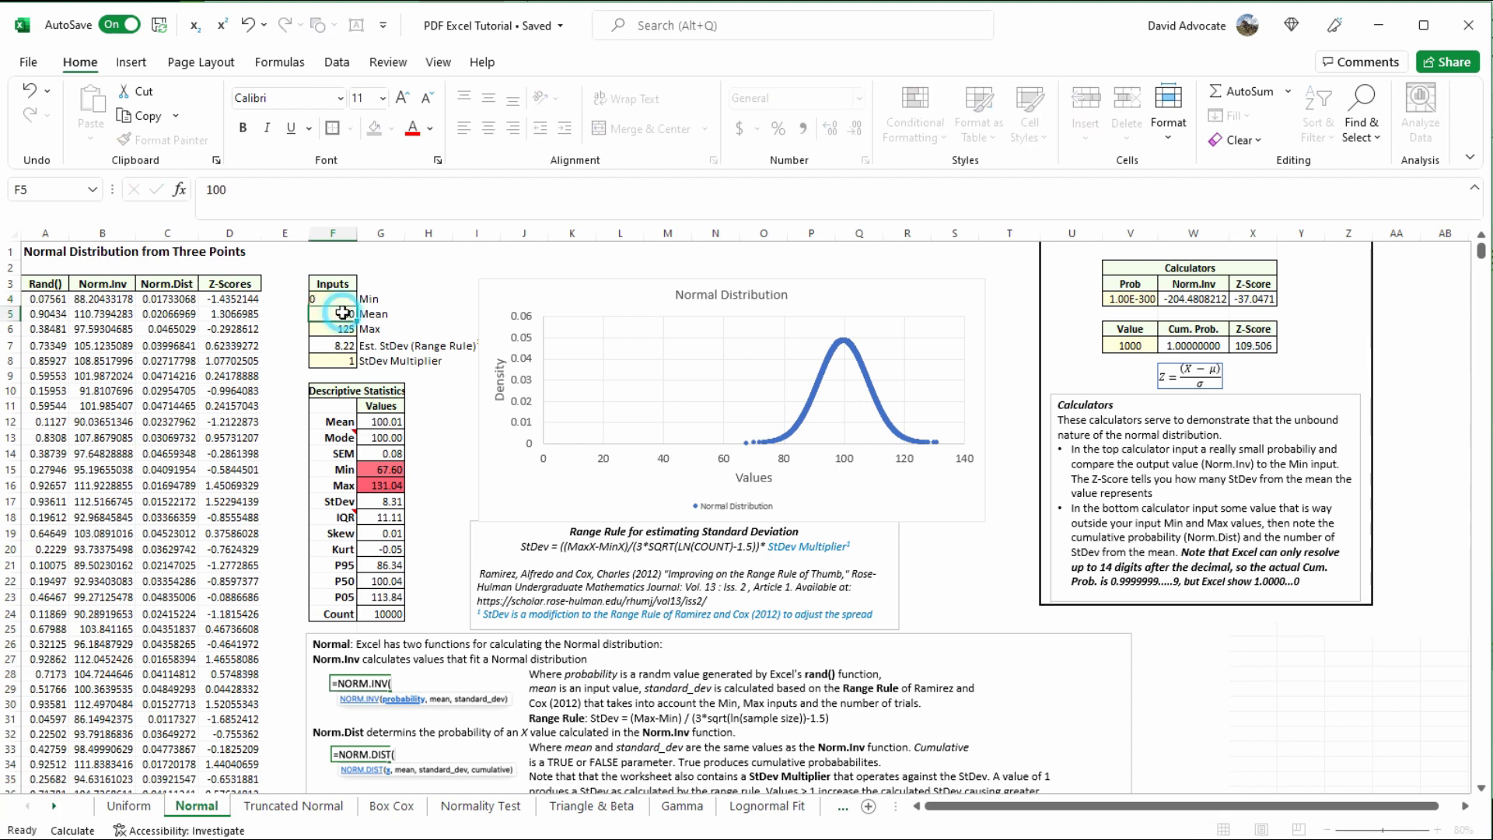
type(".5")
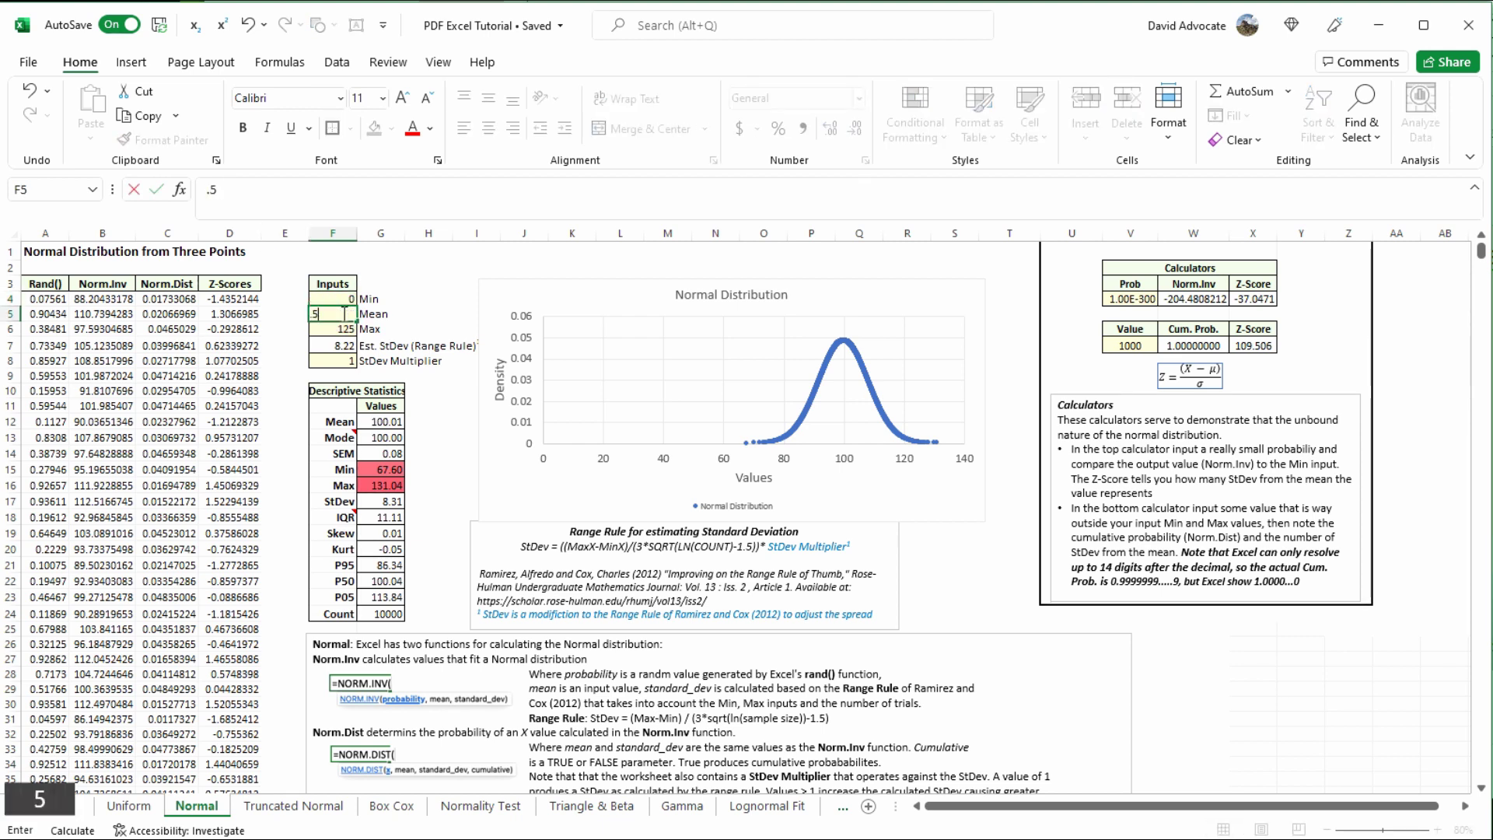
left_click(342, 330)
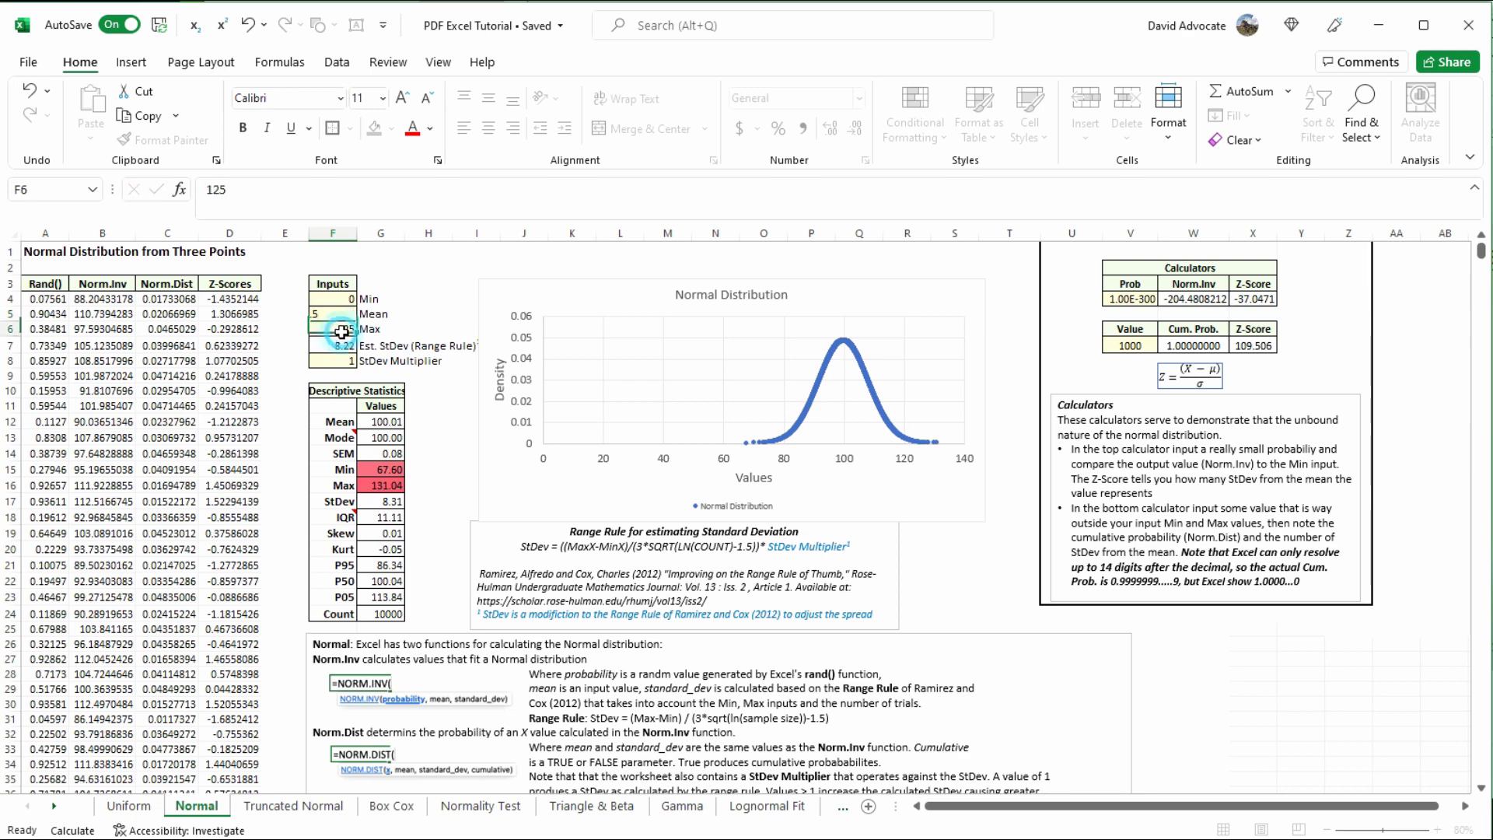
type("1")
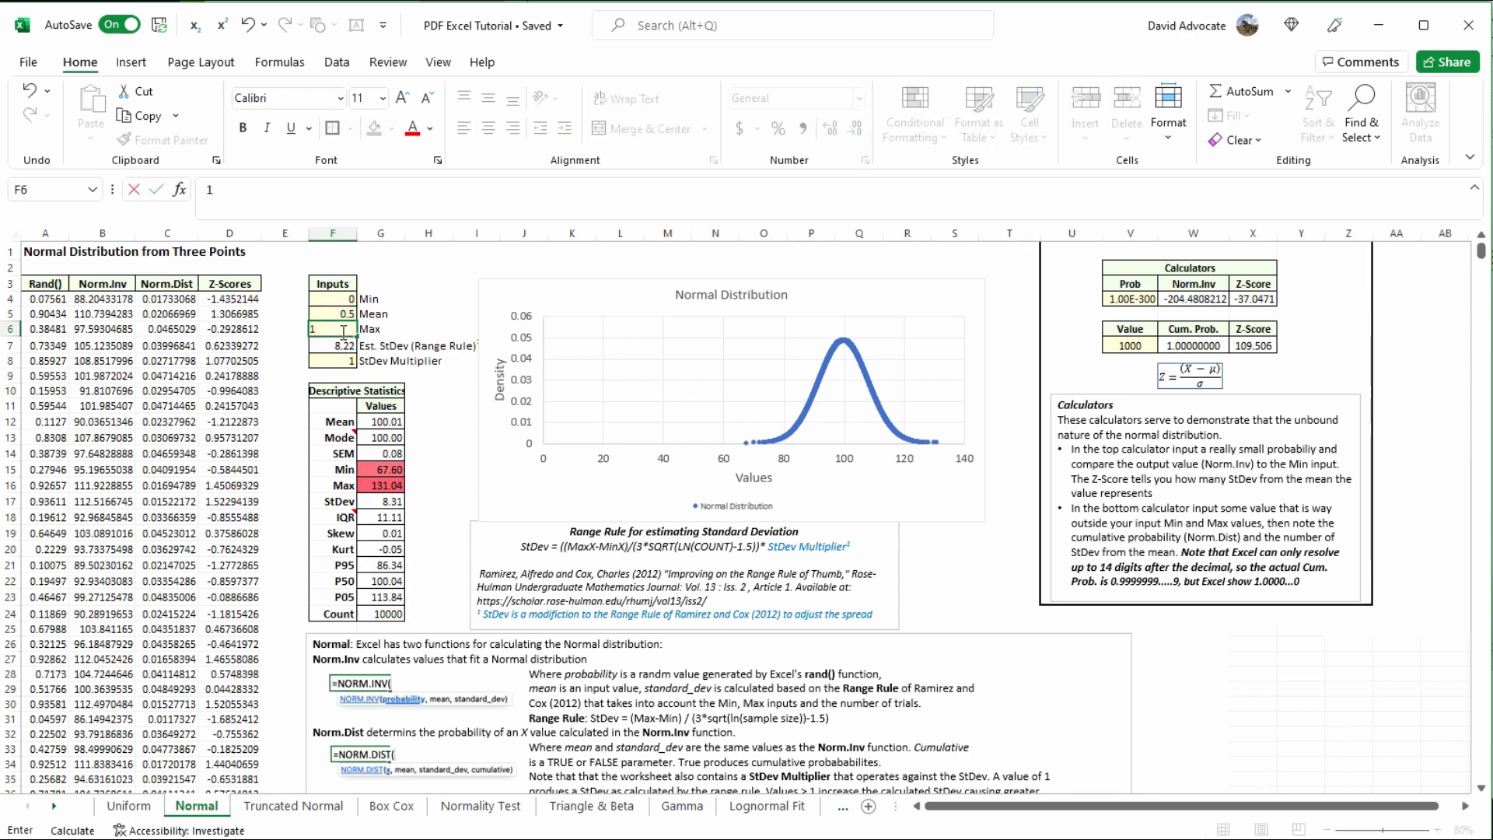
key("Return")
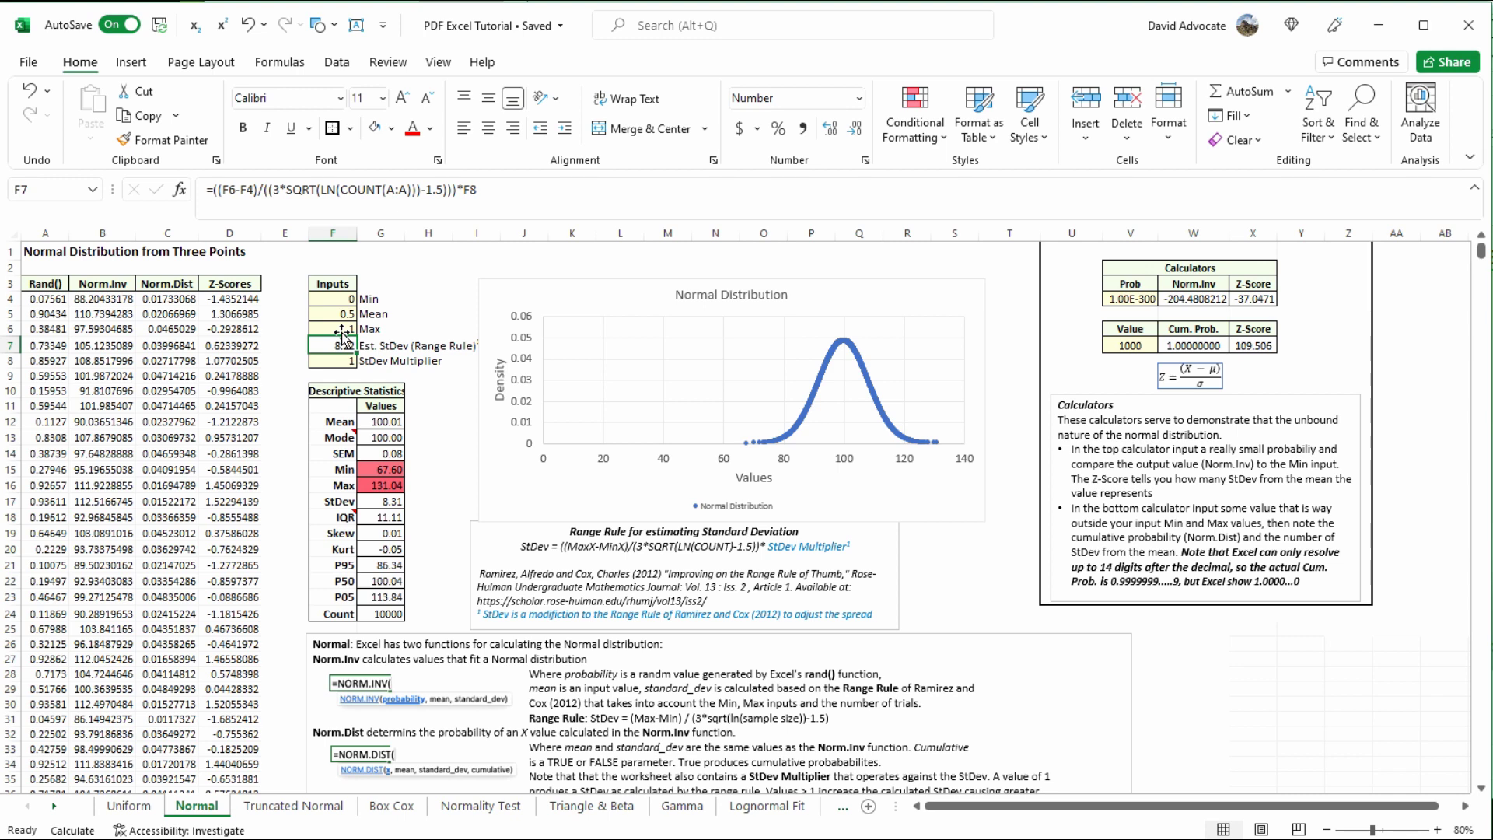
key("shift+F9")
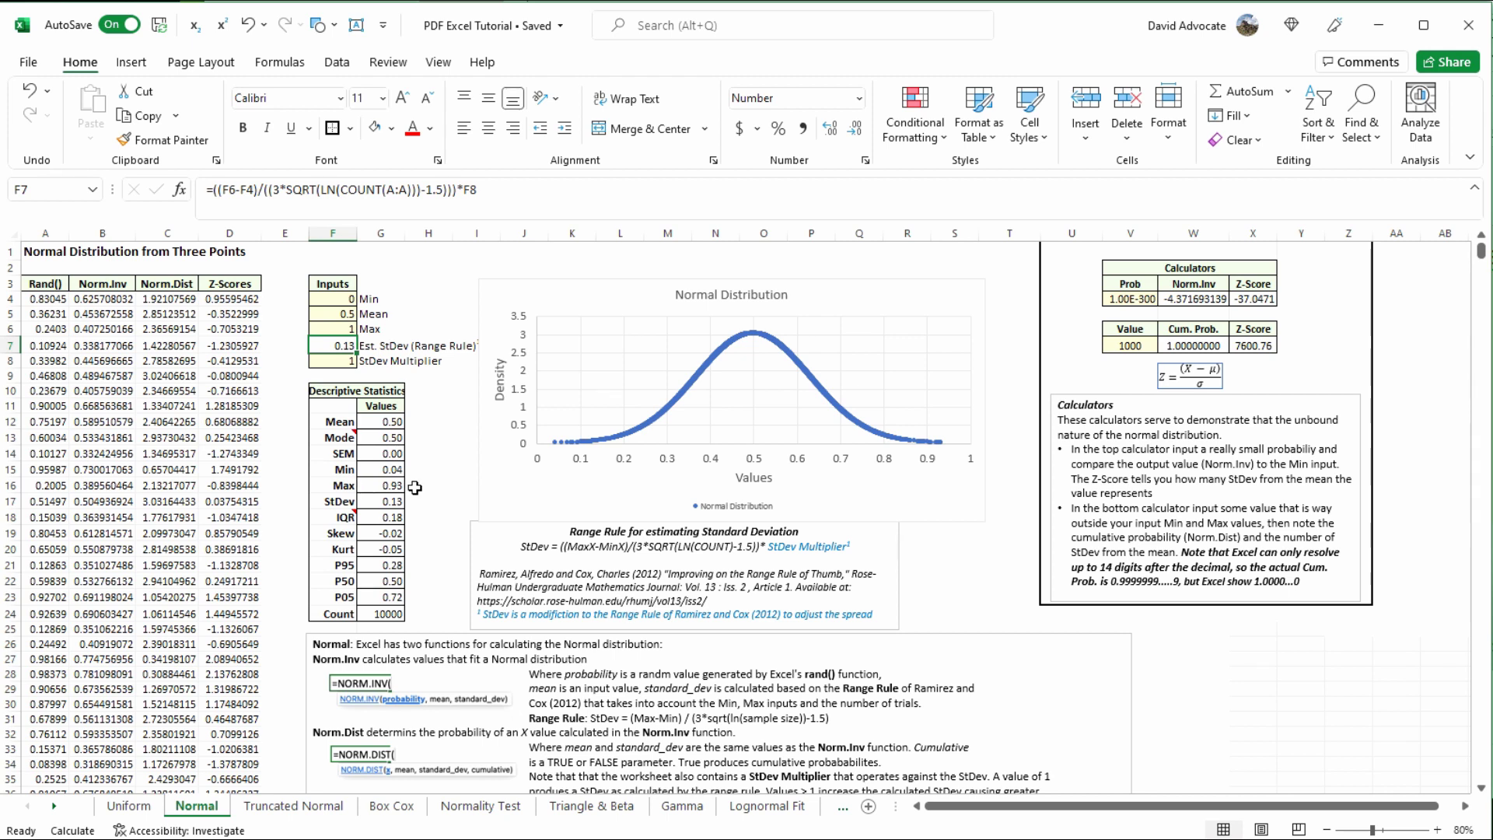
Recalculate the sheet several more times to generate new random samples from the 0 to 1 inputs.
key("shift")
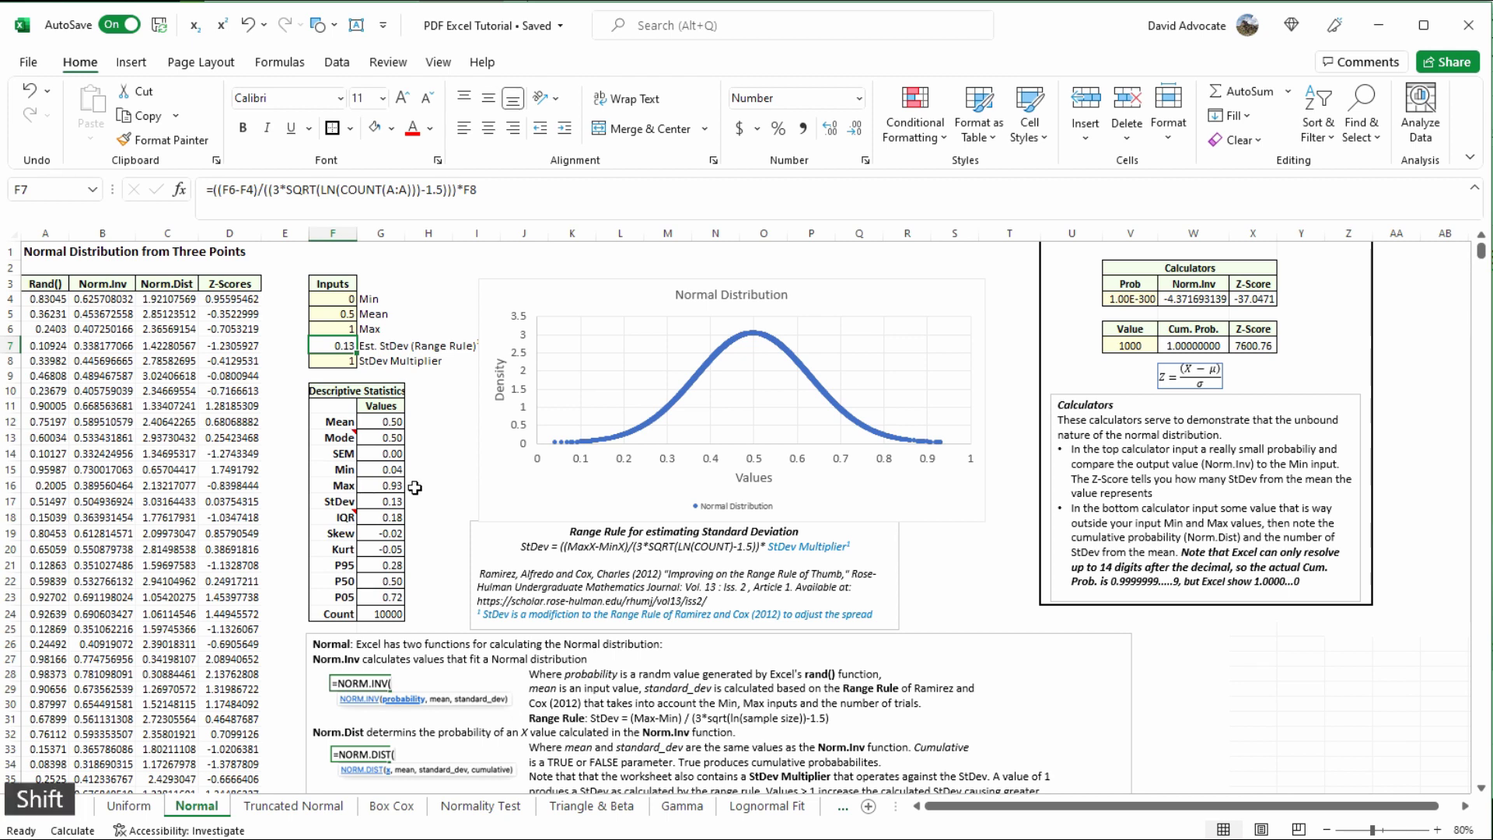
key("shift+F9")
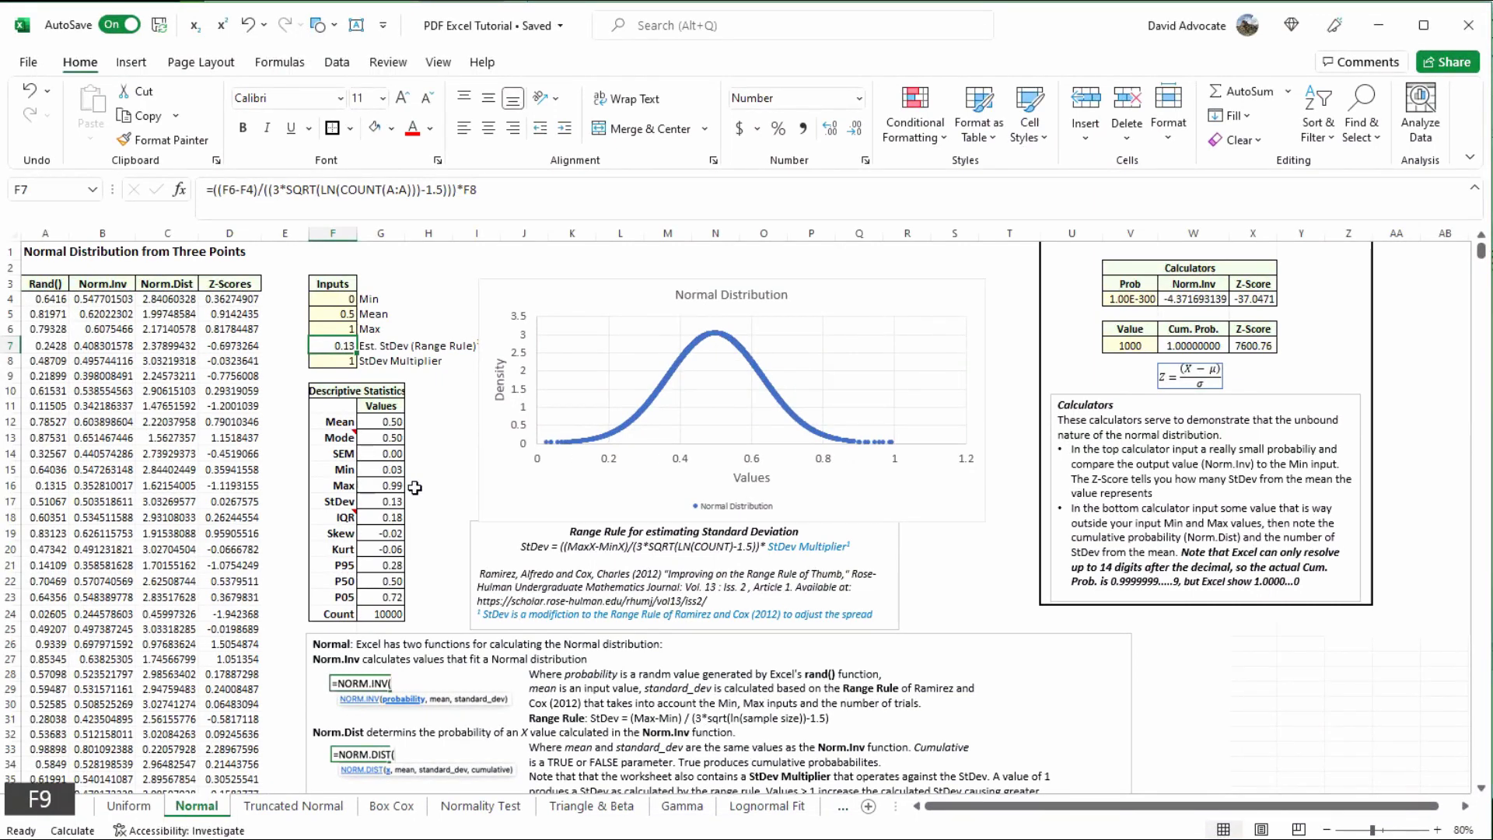
key("shift+F9")
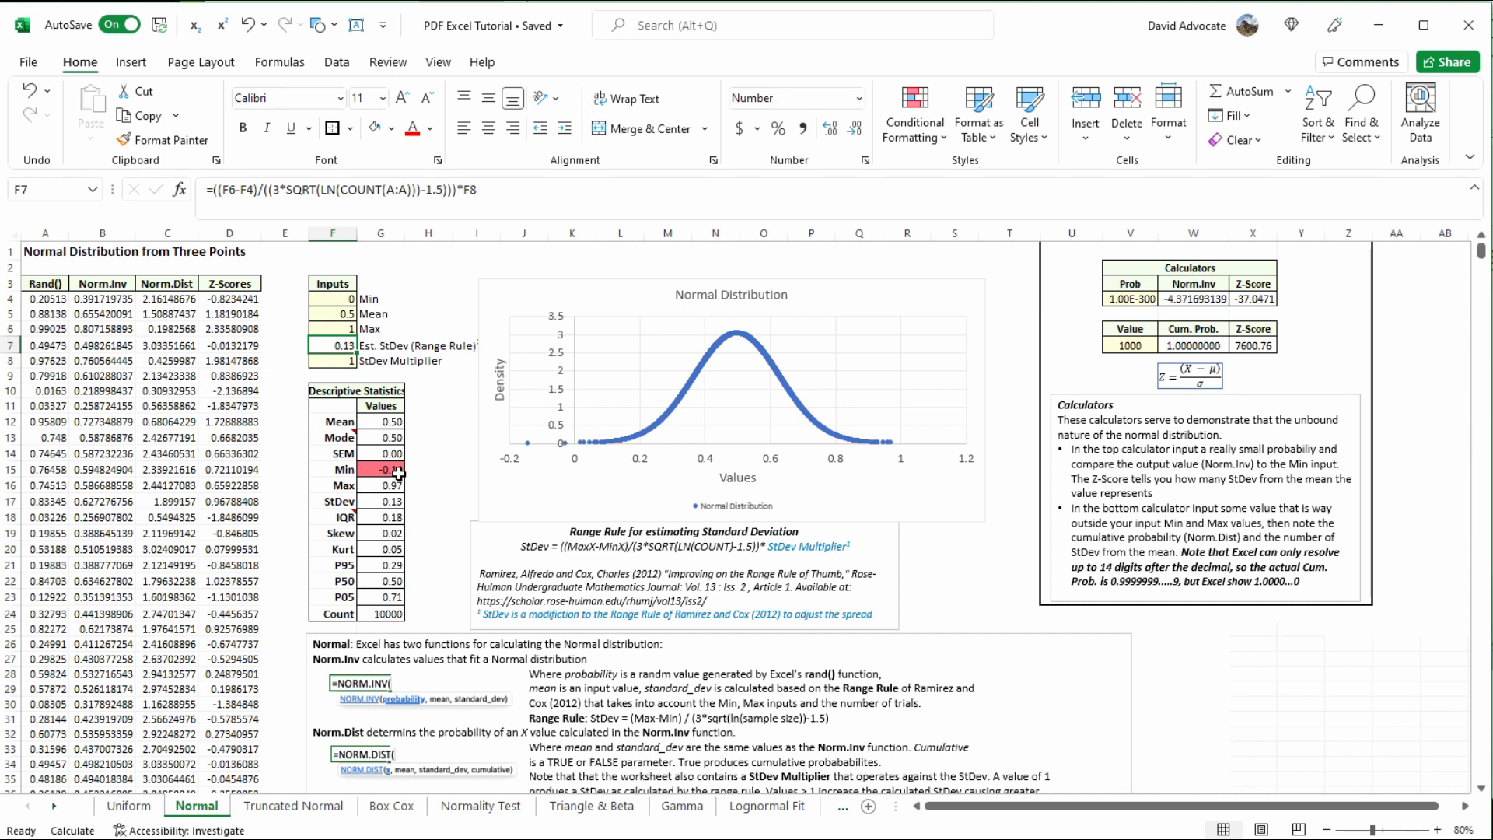
key("F9")
Set the StDev Multiplier input to 1.2 and recalculate the sheet repeatedly to draw new random samples.
left_click(333, 357)
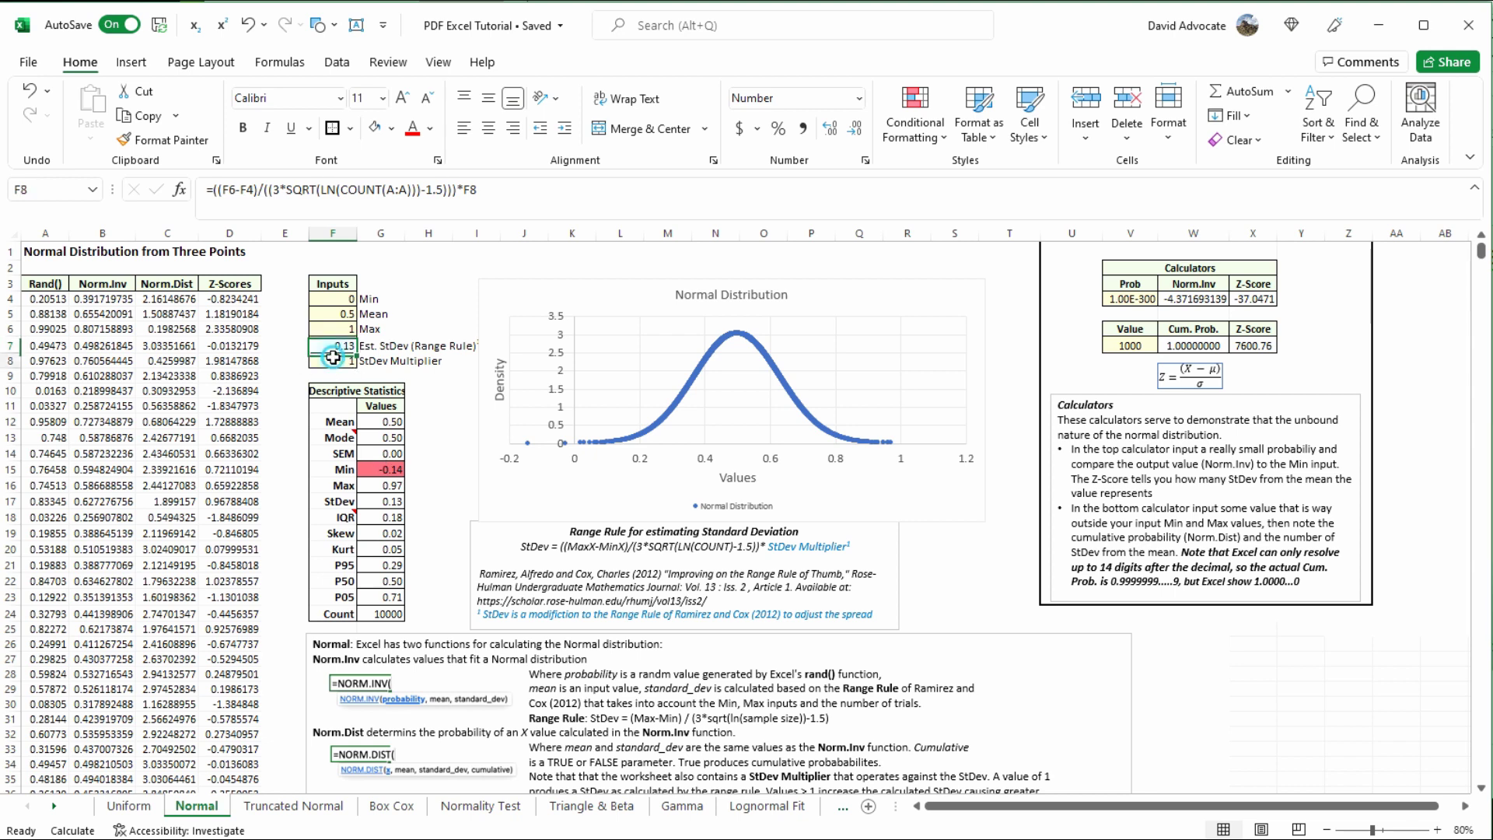
type("1.2")
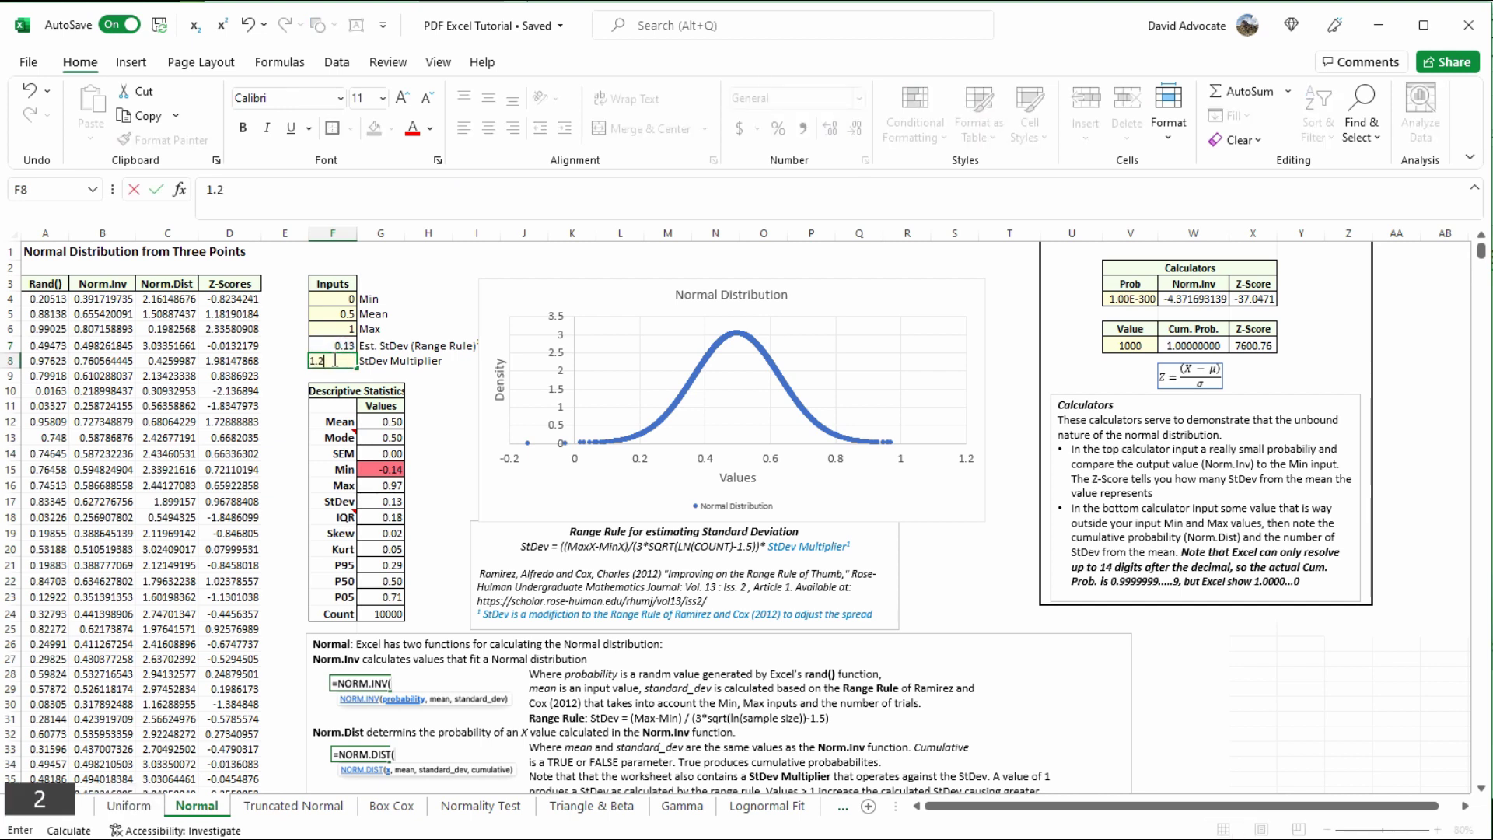
key("Return")
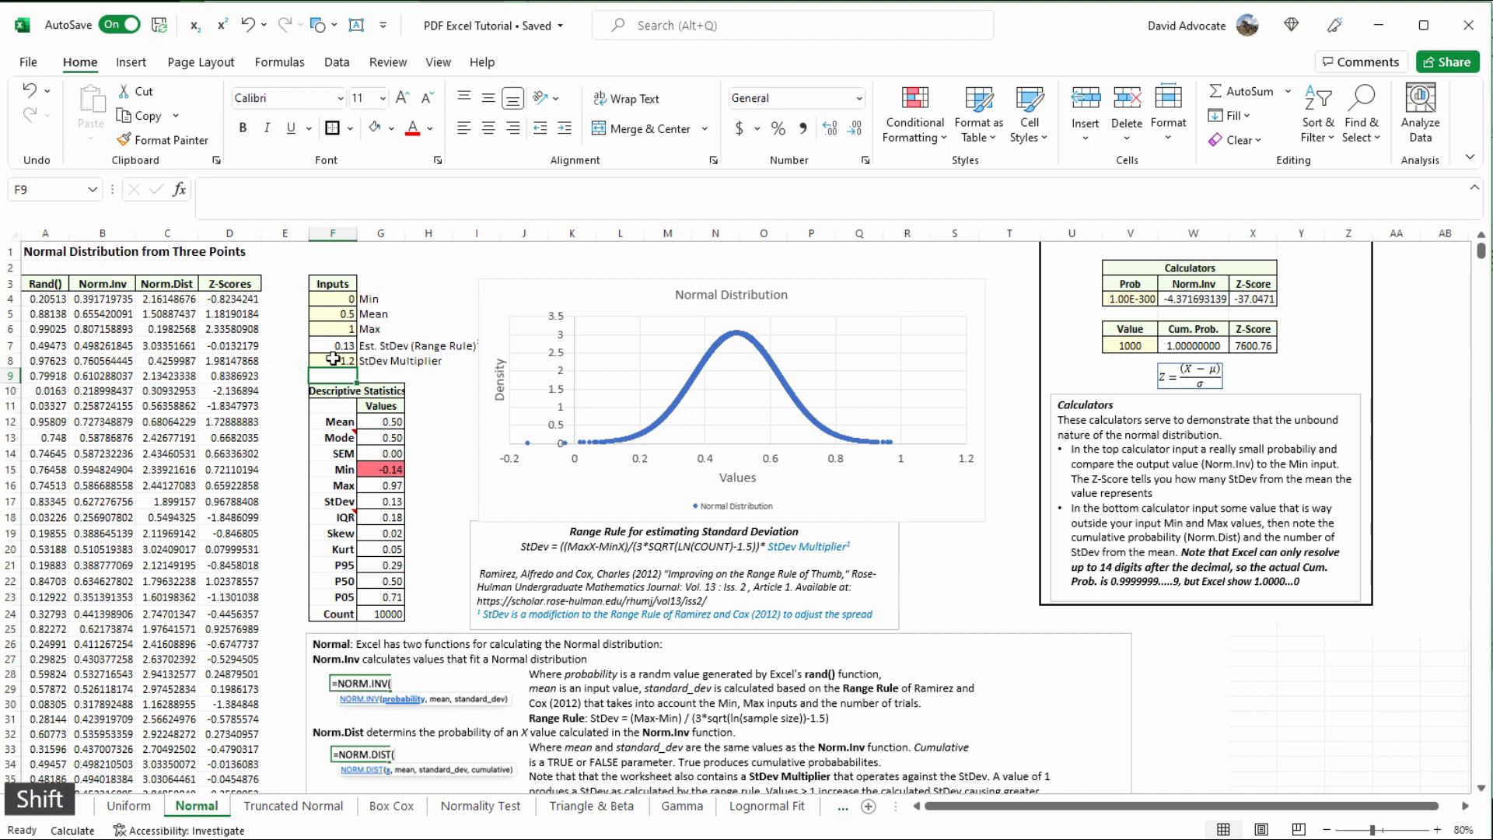
key("shift+F9")
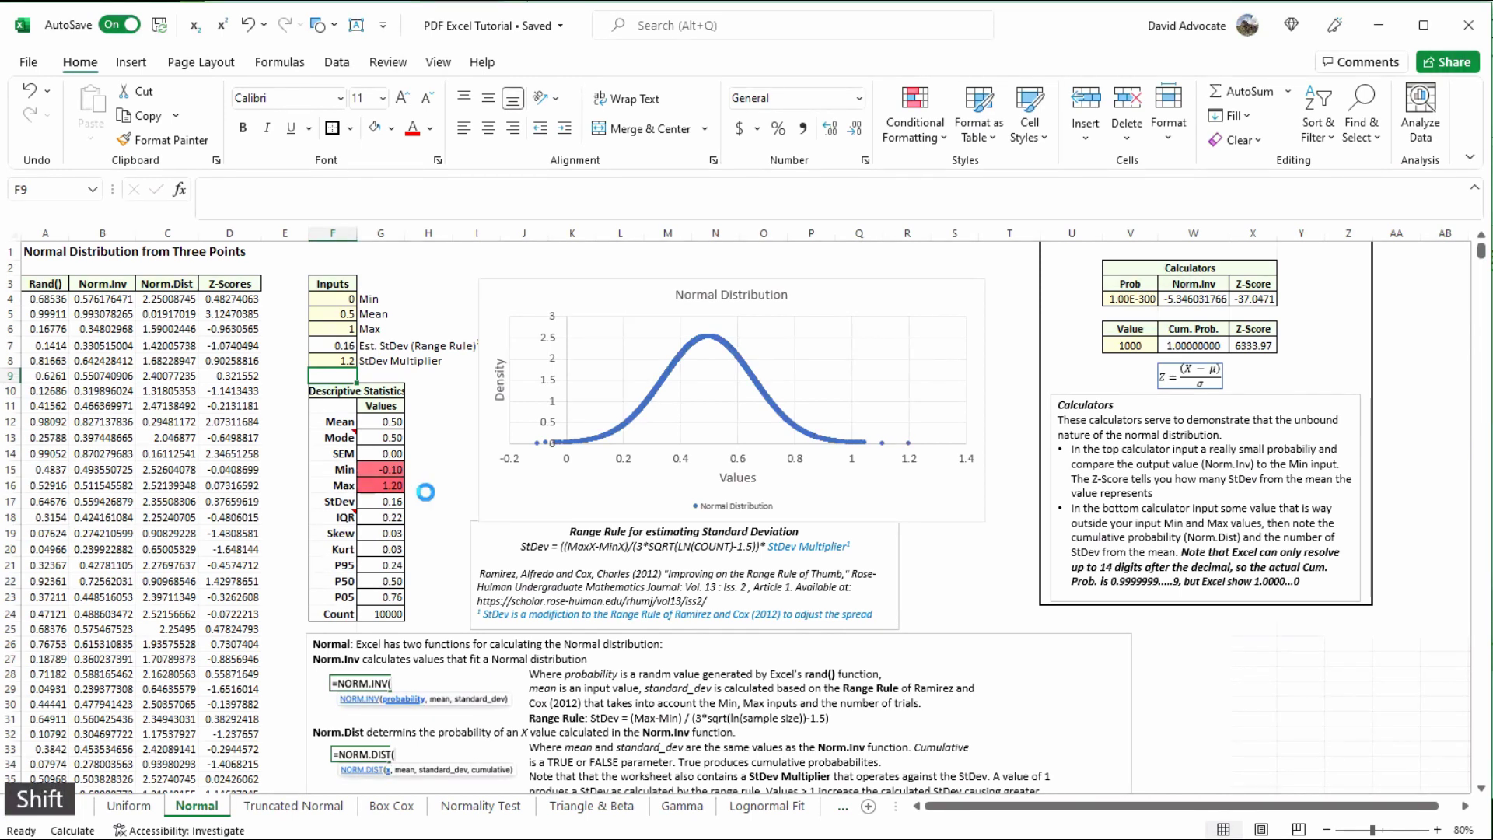
key("shift+F9")
key("shift+F9")
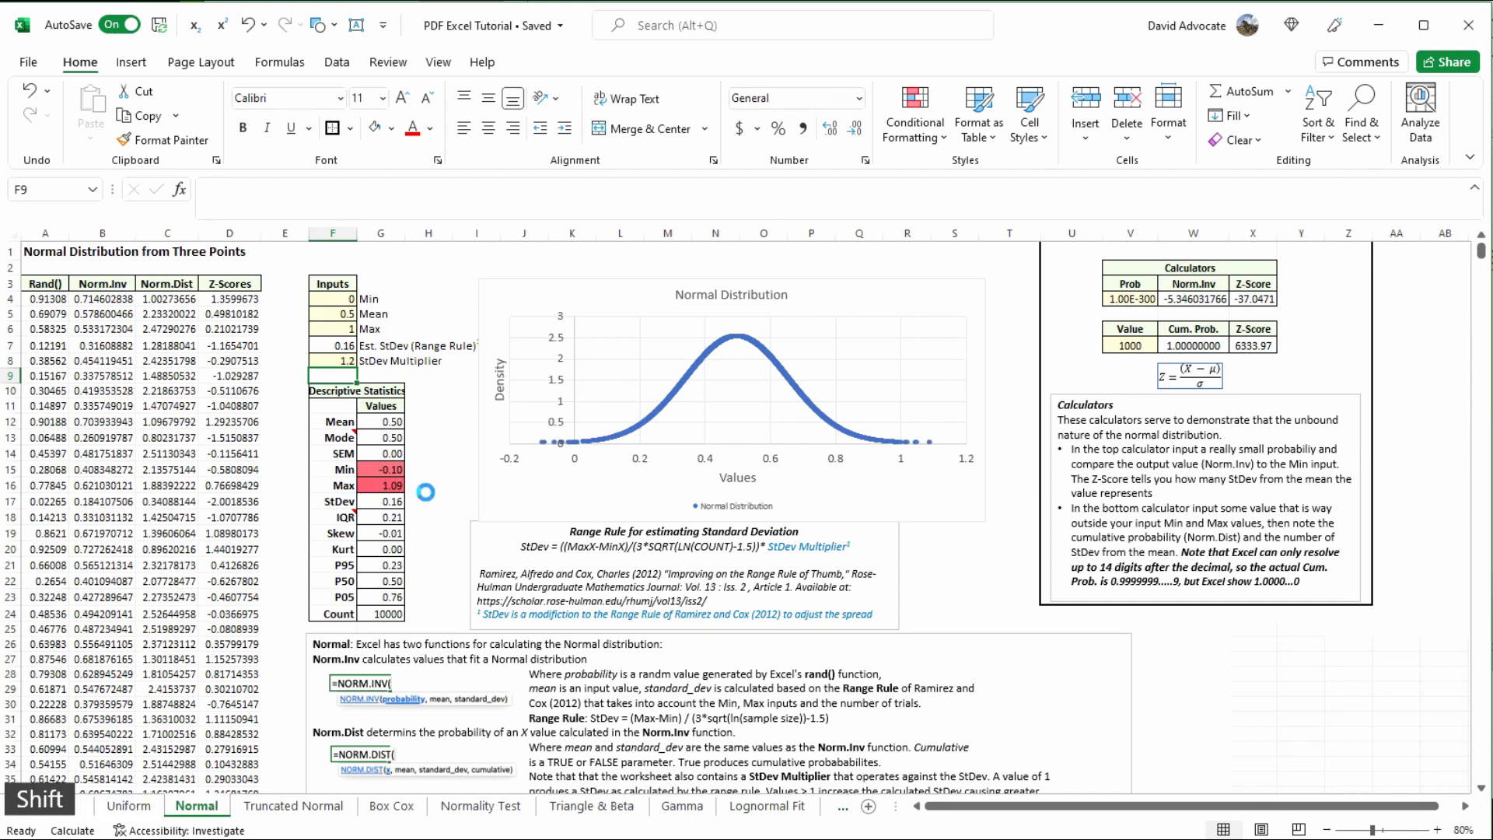
key("shift+F9")
key("shift+F9")
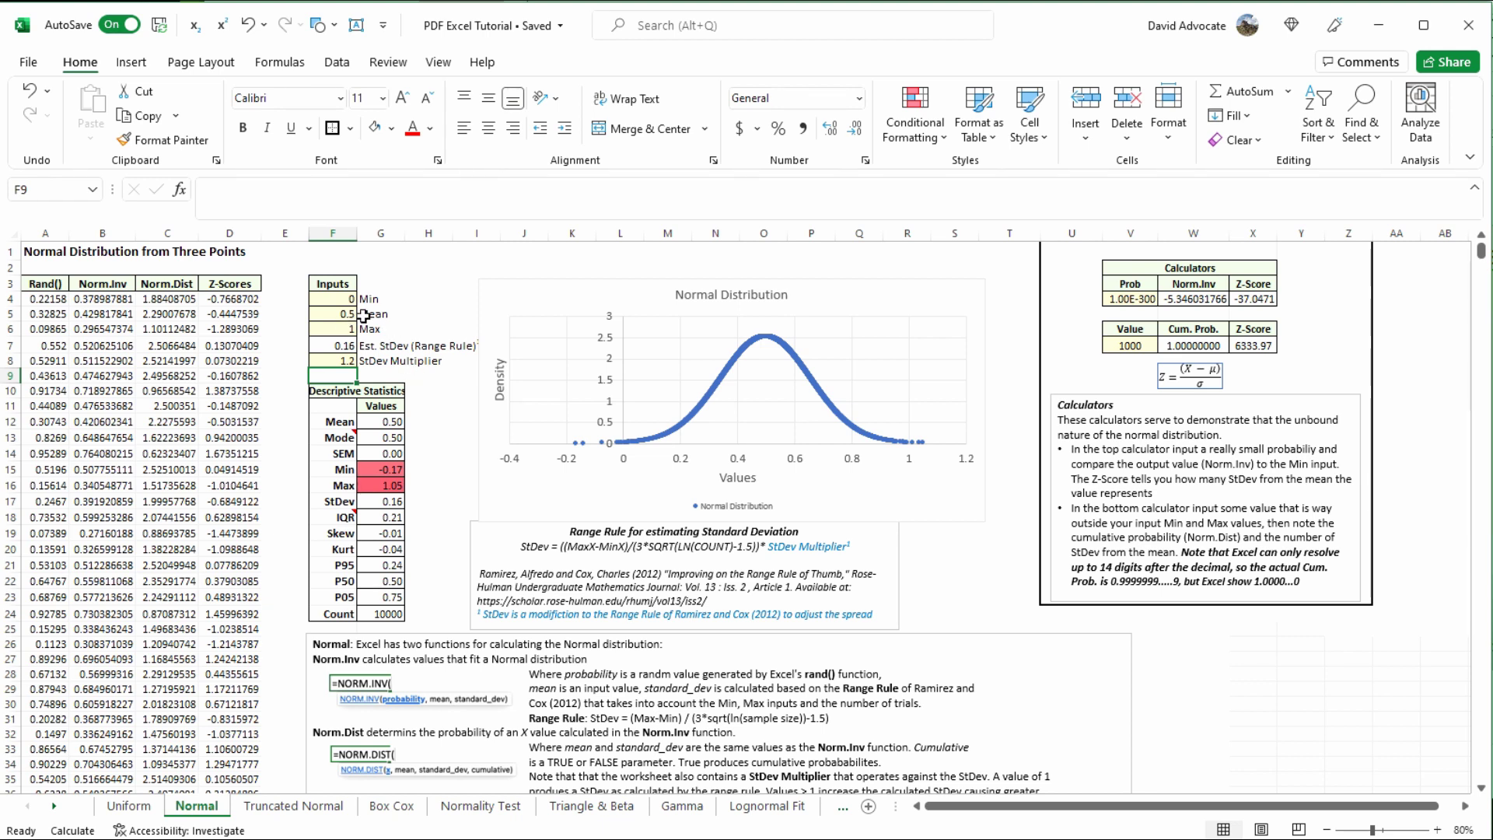
Set the distribution inputs to Min 75, Mean 100 and Max 200, and recalculate the sheet.
left_click(347, 301)
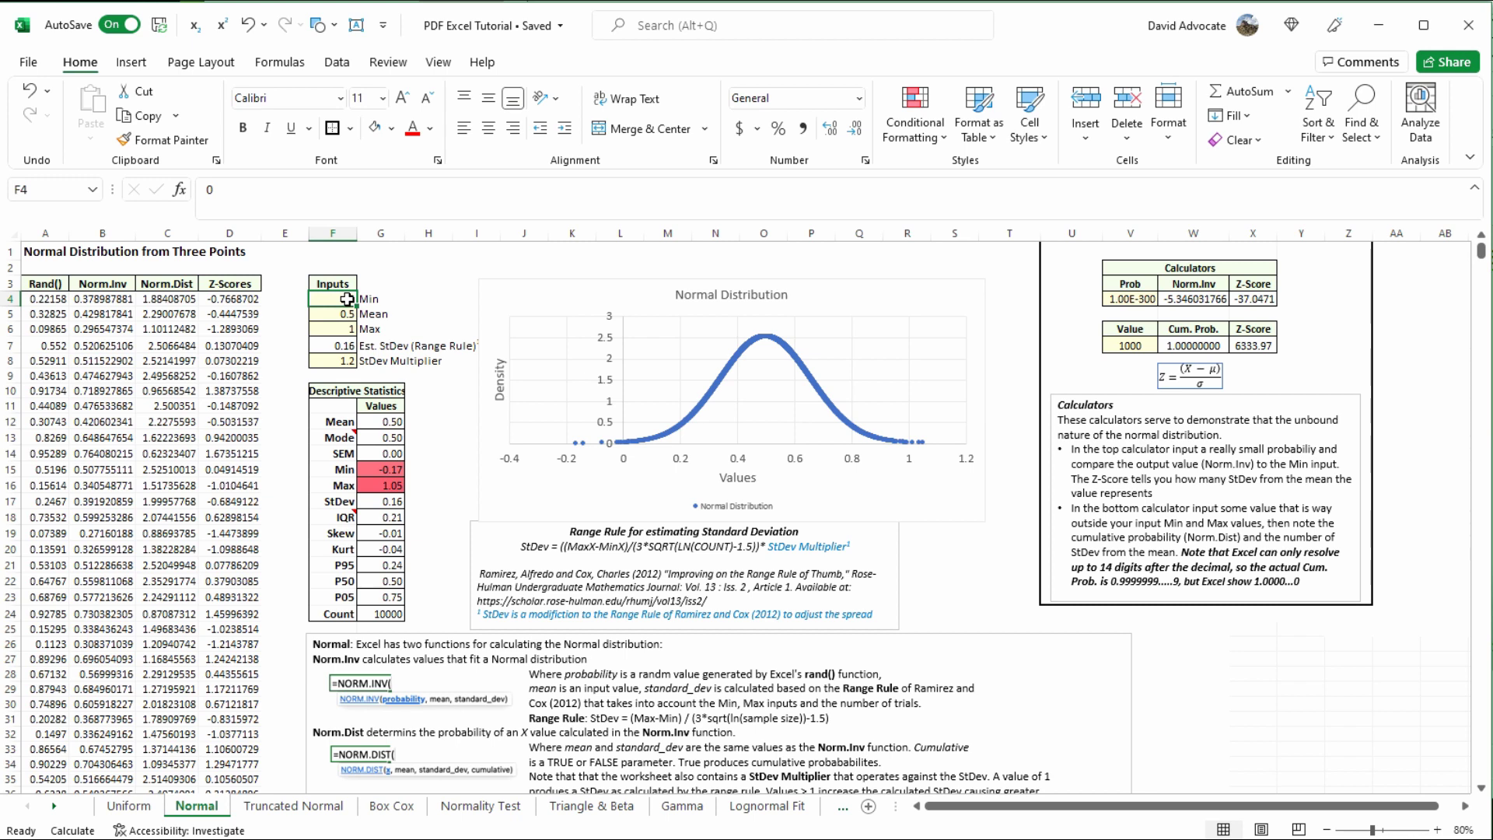
type("75")
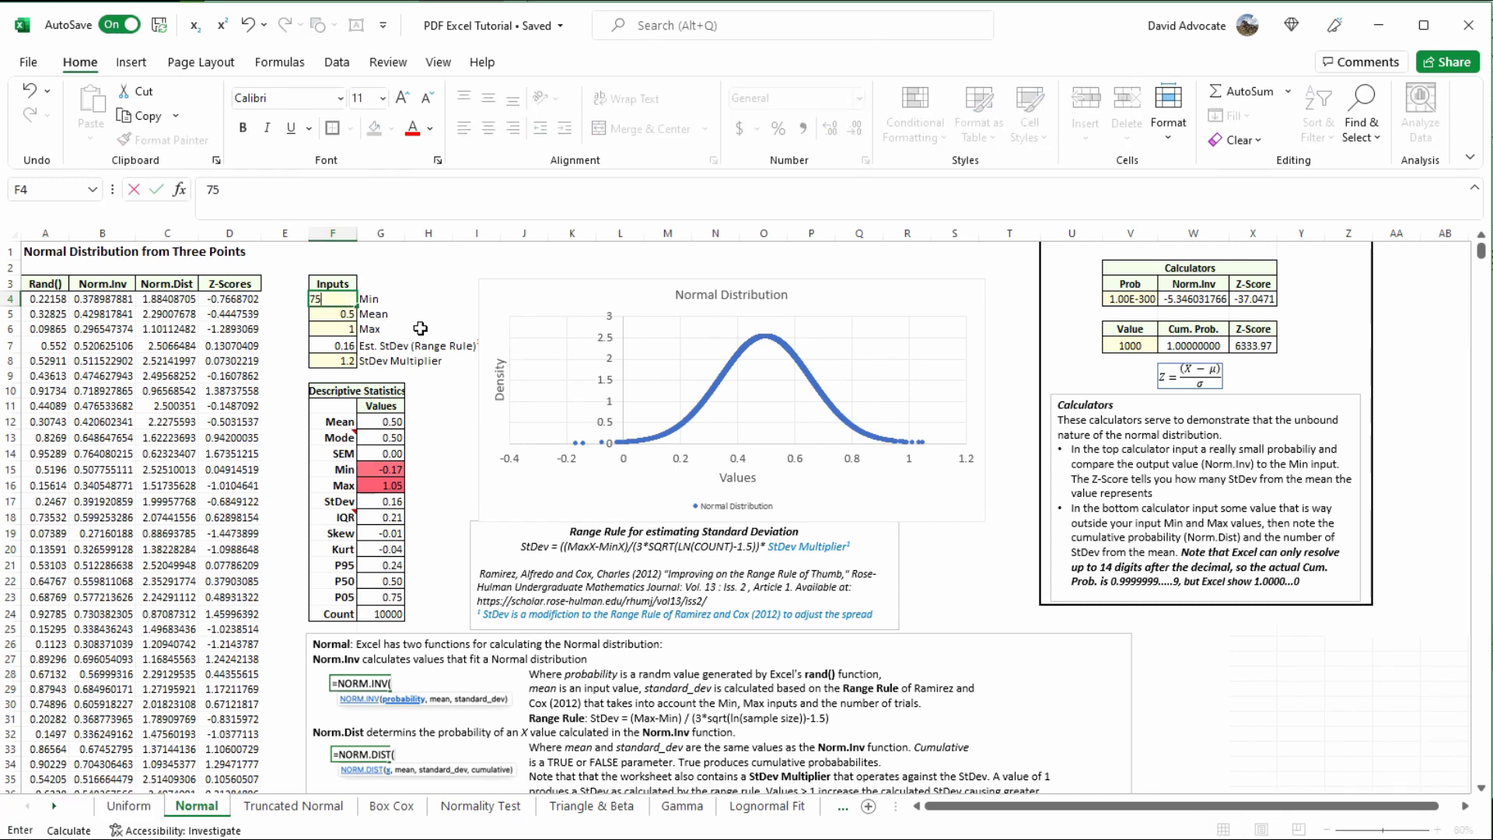
key("Return")
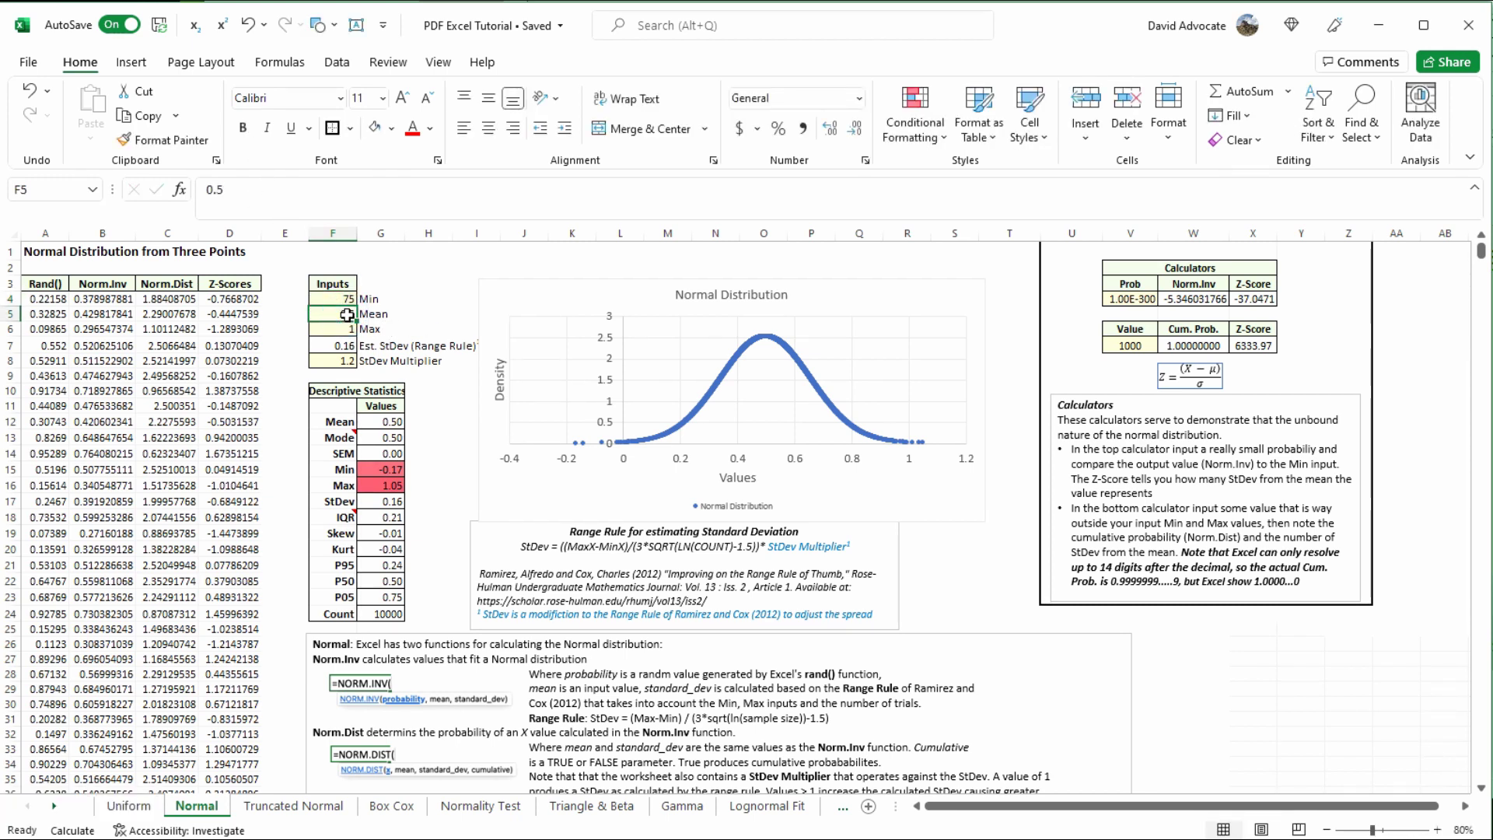
type("100")
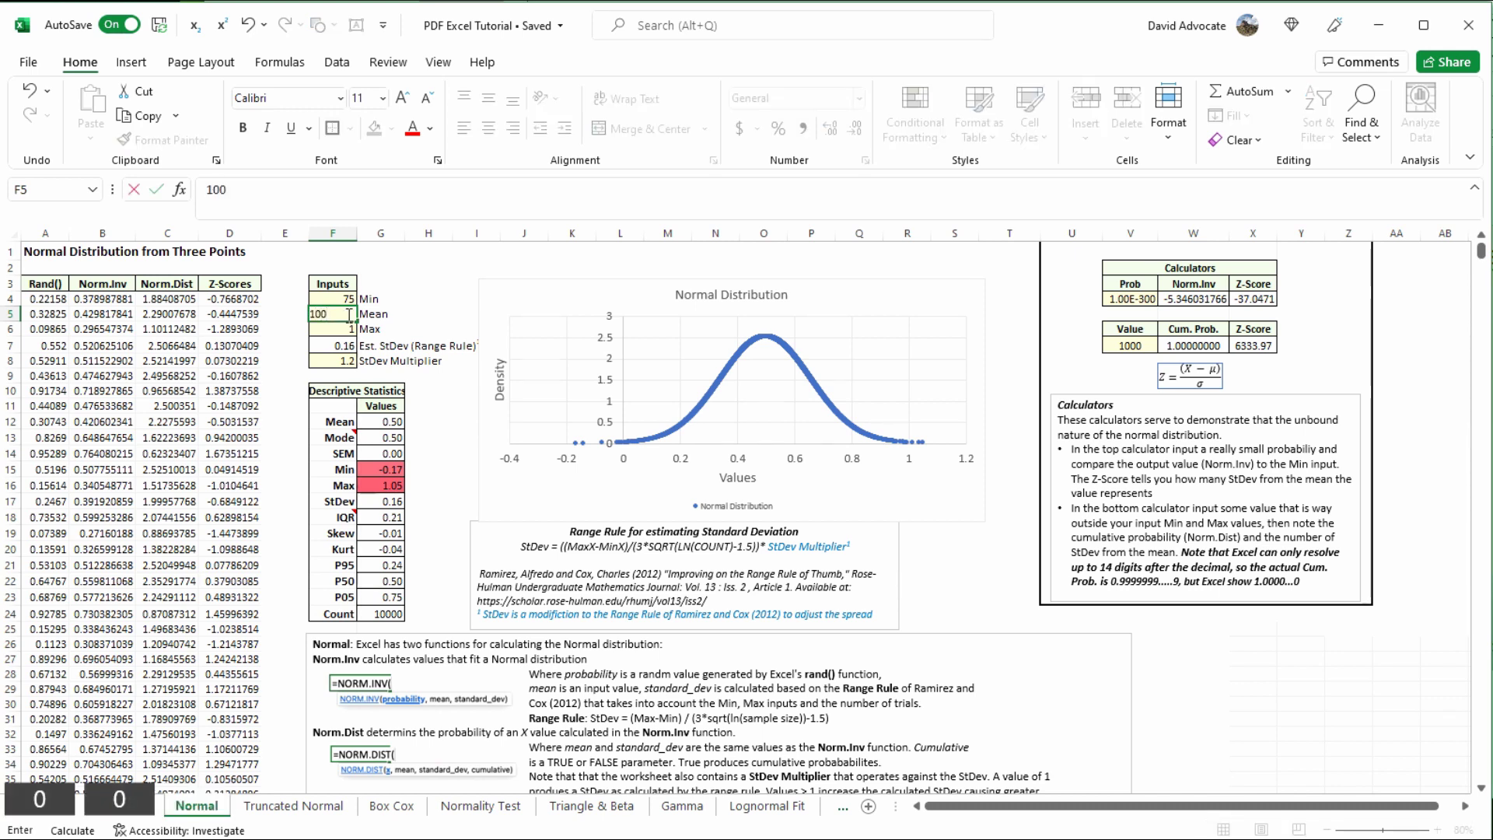
key("Return")
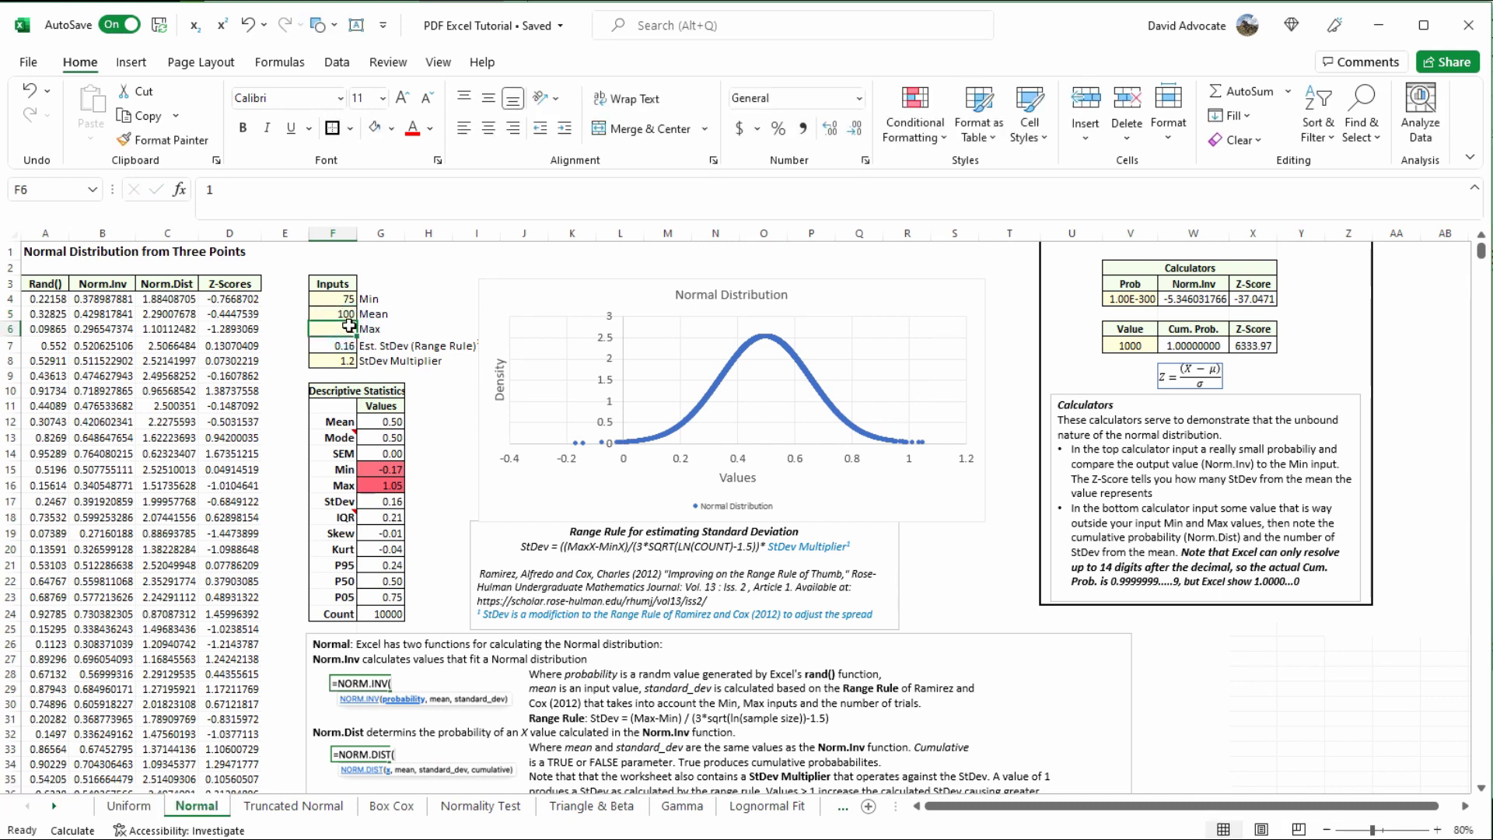
type("200")
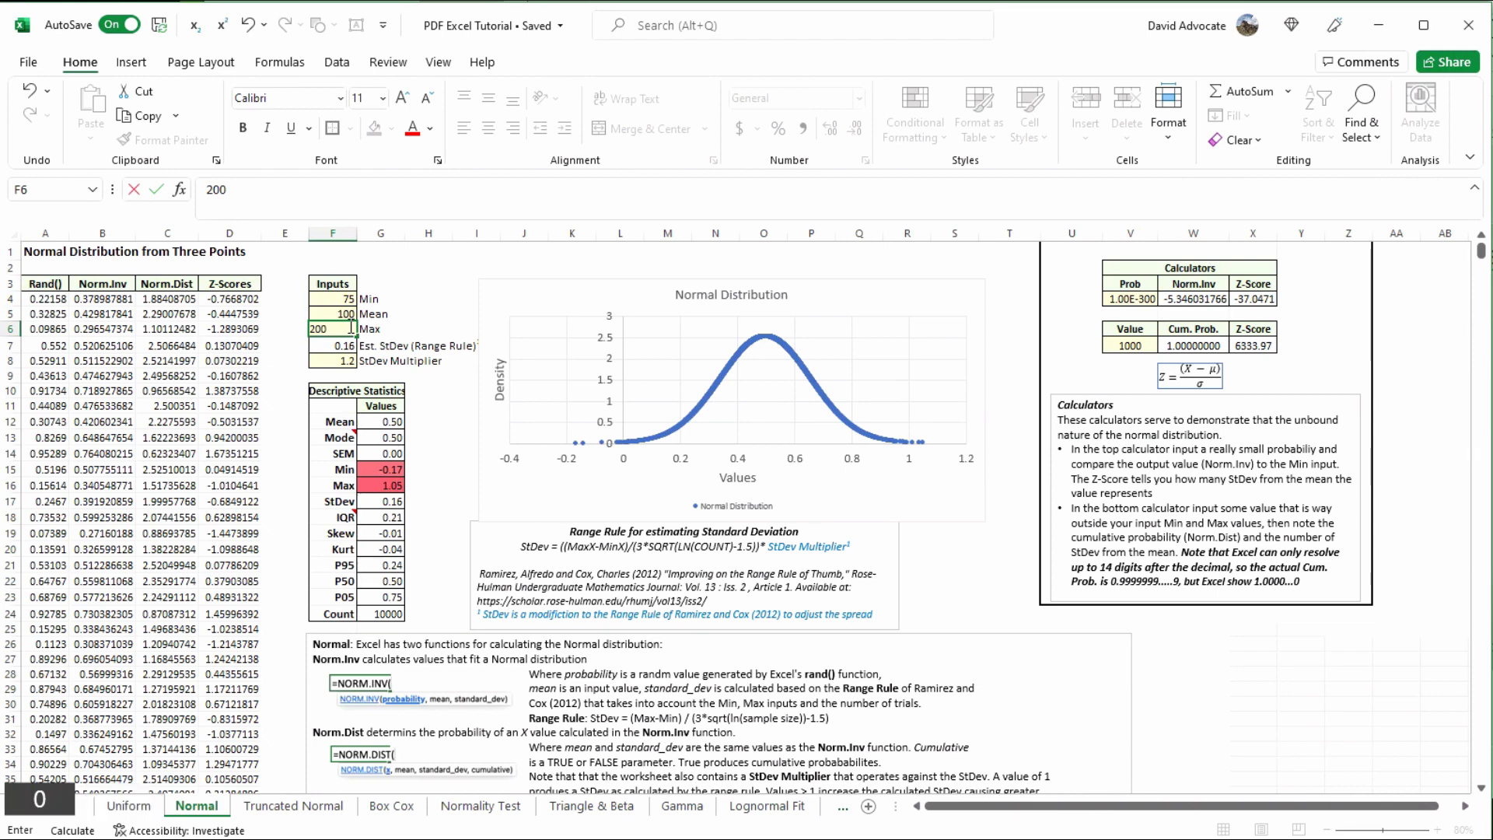
key("Return")
key("shift+F9")
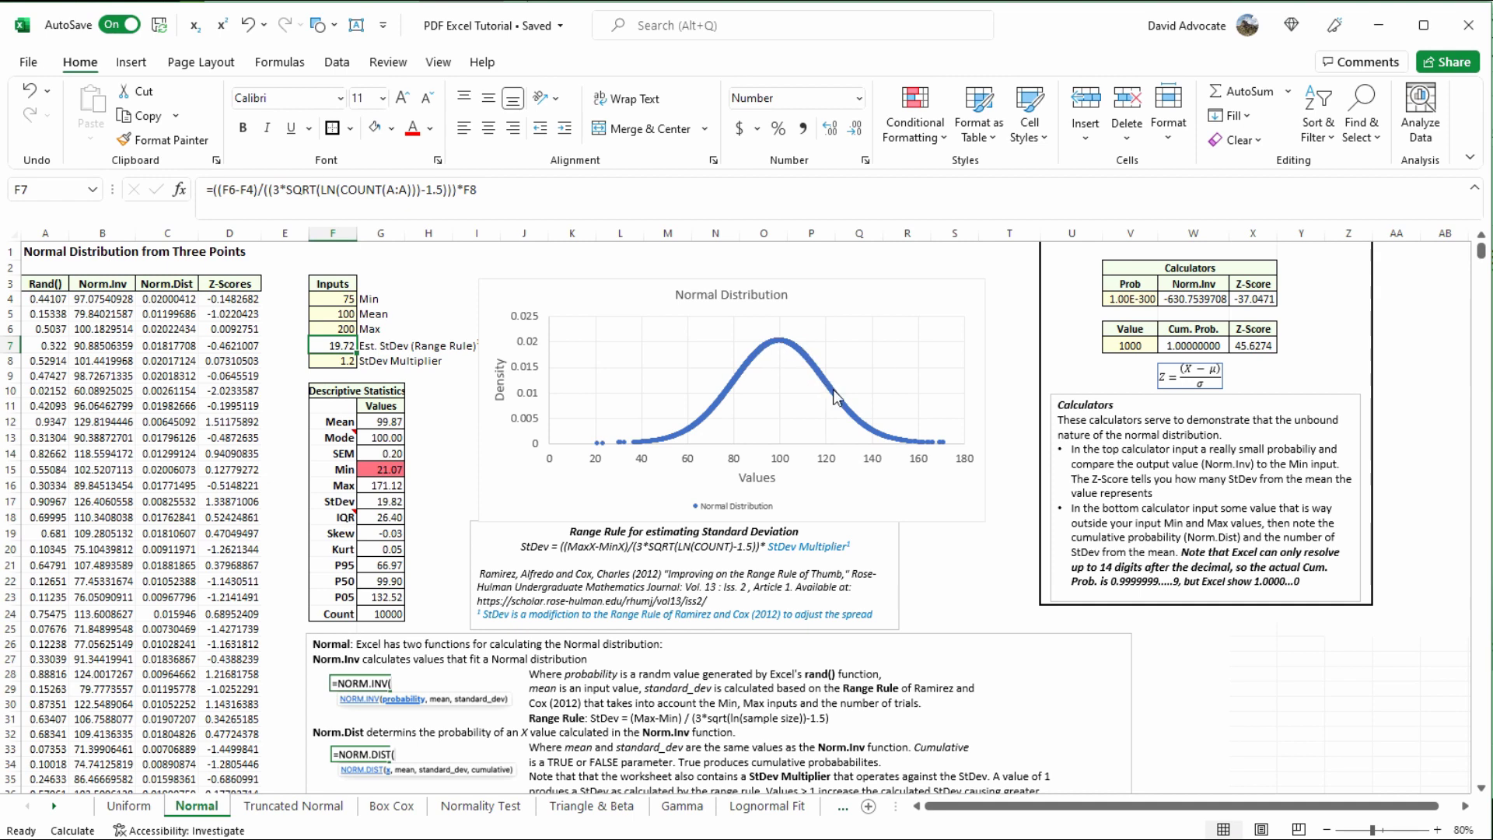
Set the Max input to 125 and recalculate the sheet.
mouse_move(851, 406)
left_click(346, 329)
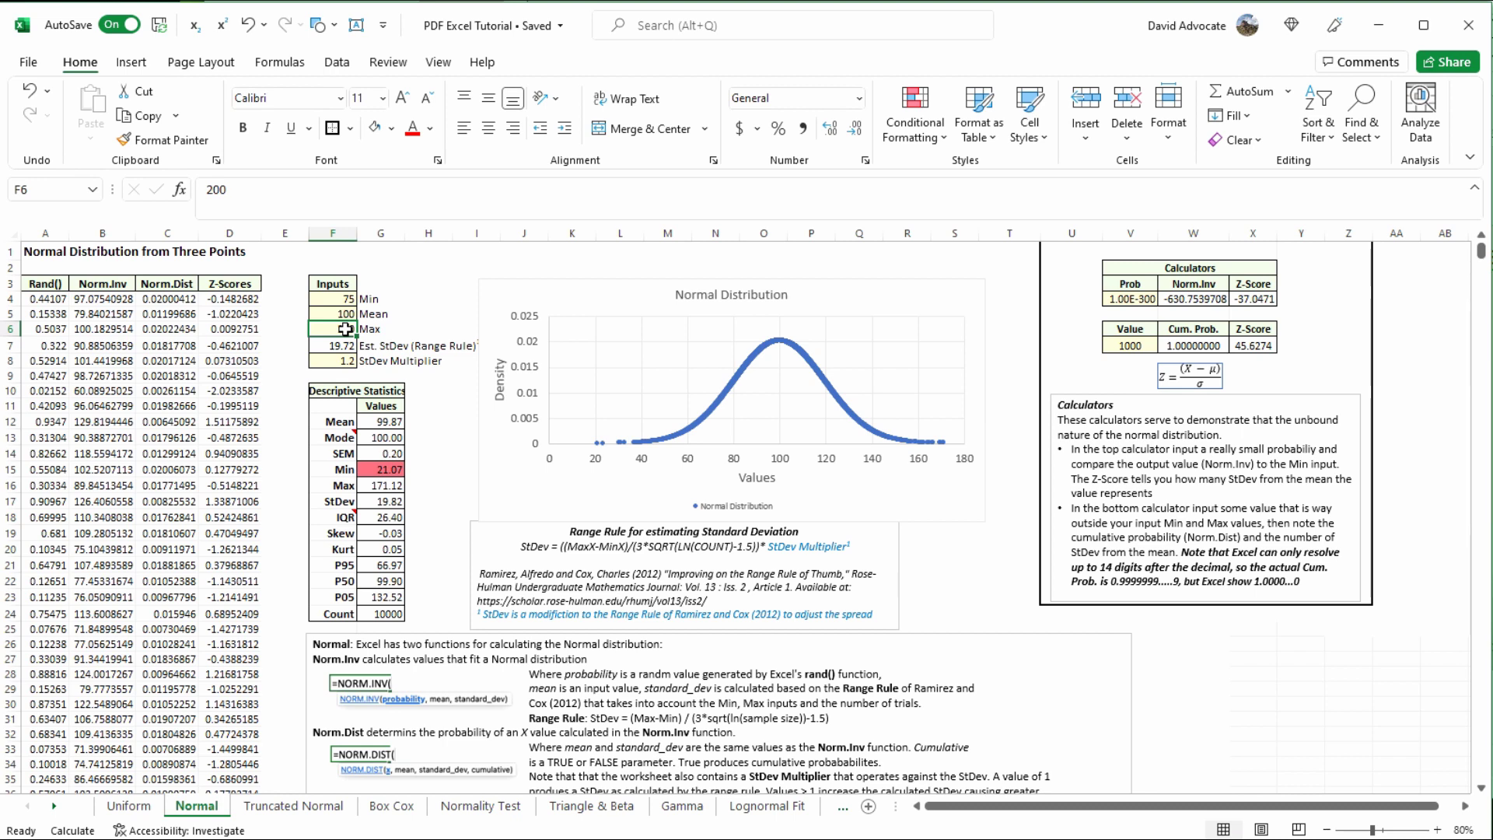
type("125")
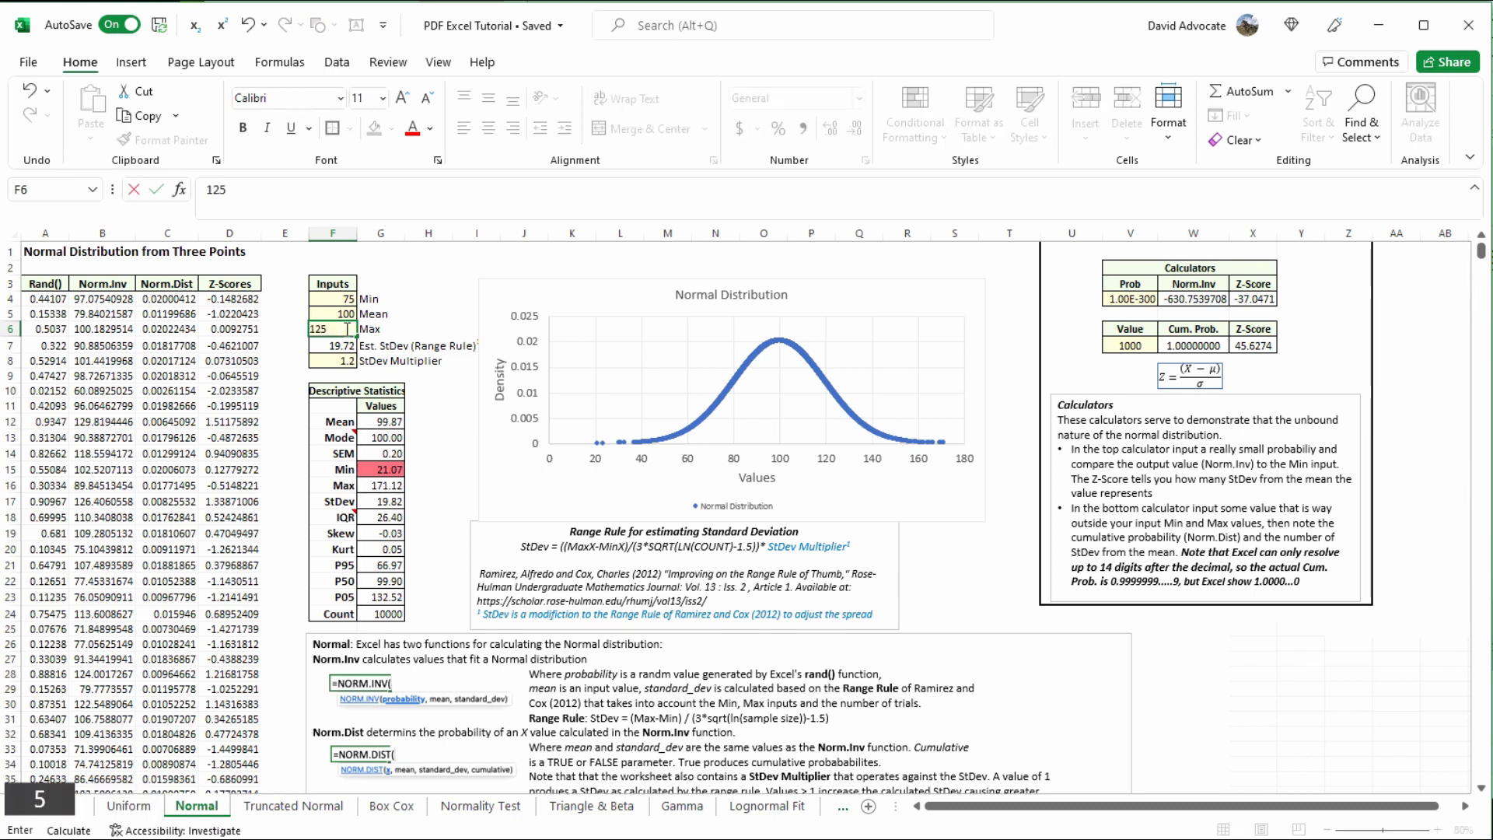
key("Return")
key("shift+F9")
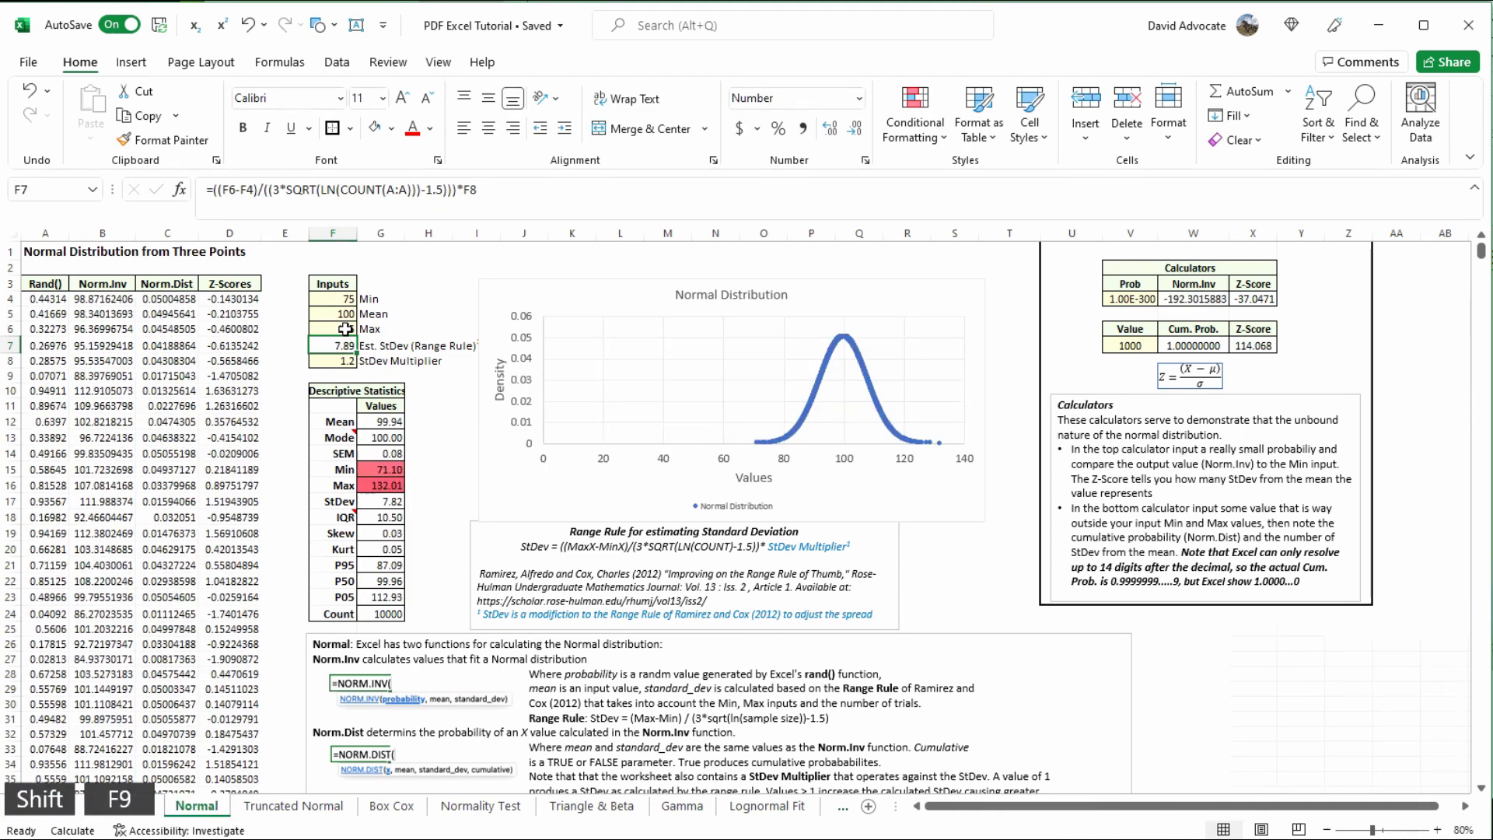